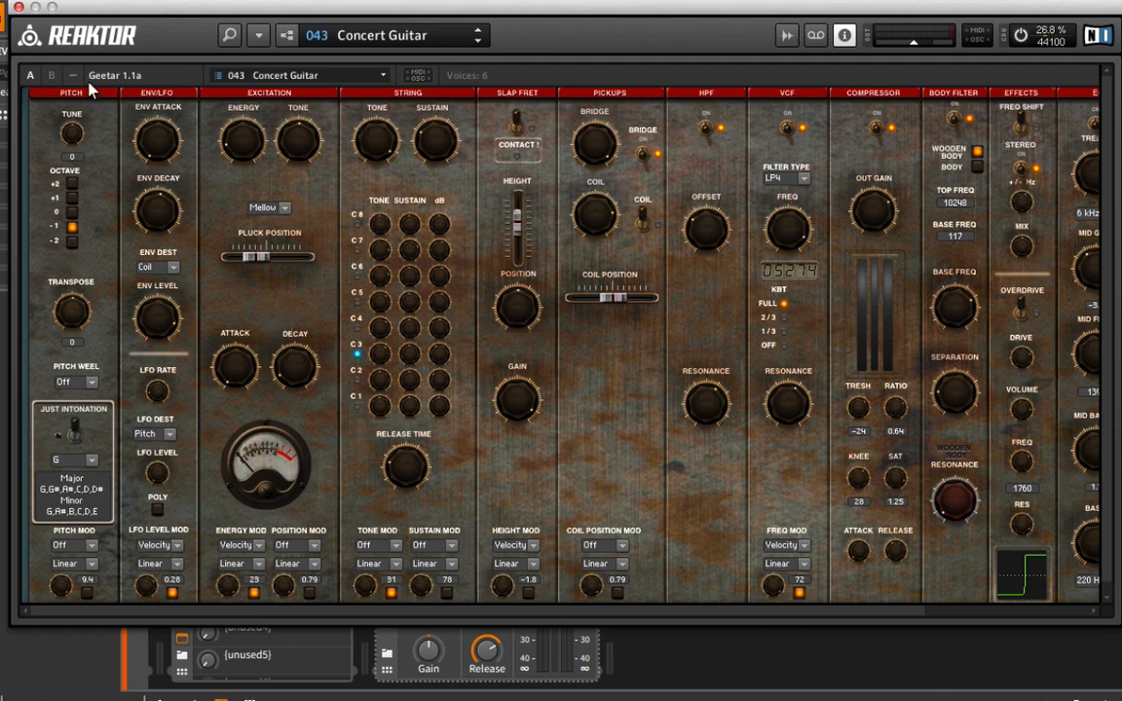
Enter edit mode and show the Geetar 1.1a instrument's structure together with its panel.
{"action": "mouse_move", "coordinate": [136, 86]}
{"action": "left_click_drag", "start_coordinate": [451, 611], "coordinate": [394, 597]}
{"action": "left_click", "coordinate": [288, 37]}
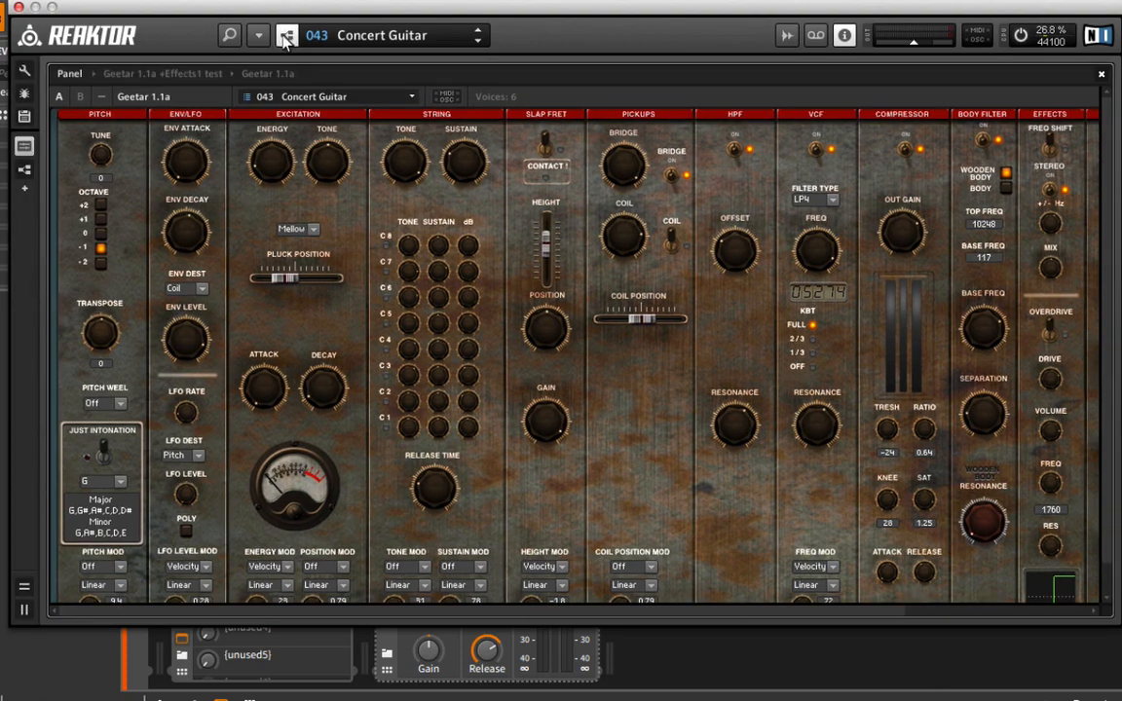
{"action": "left_click", "coordinate": [25, 589]}
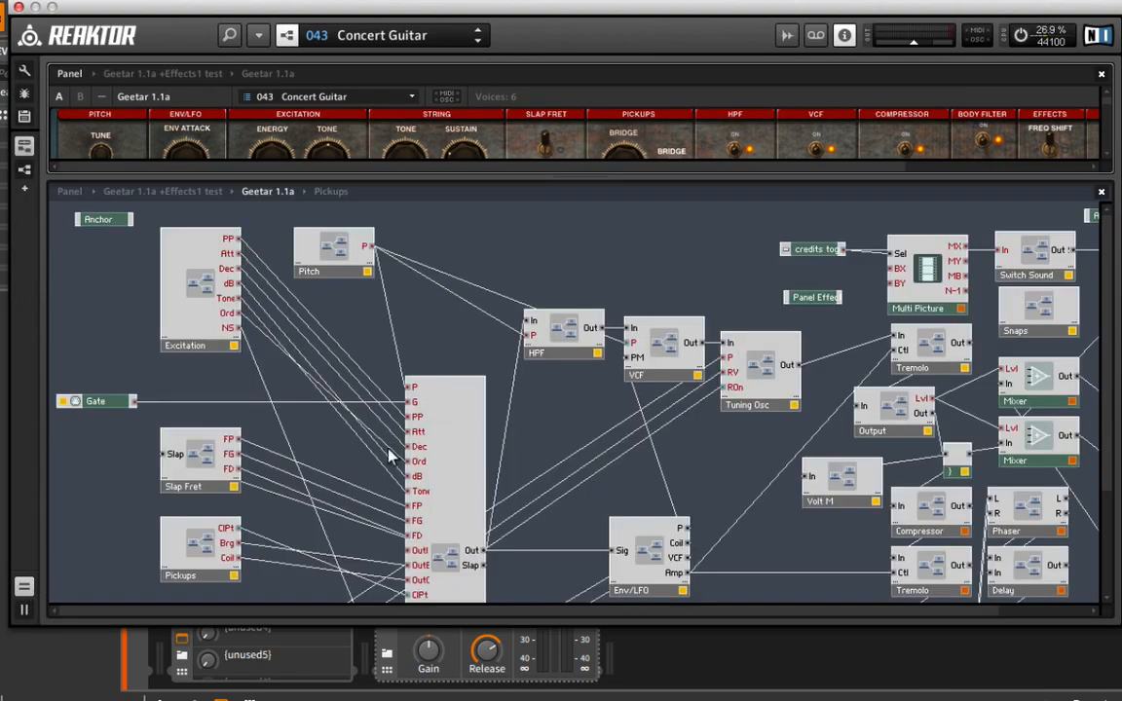
Open the String macro's structure and go inside its cccGuitar core cell.
{"action": "scroll", "coordinate": [349, 404], "scroll_direction": "up", "scroll_amount": 2}
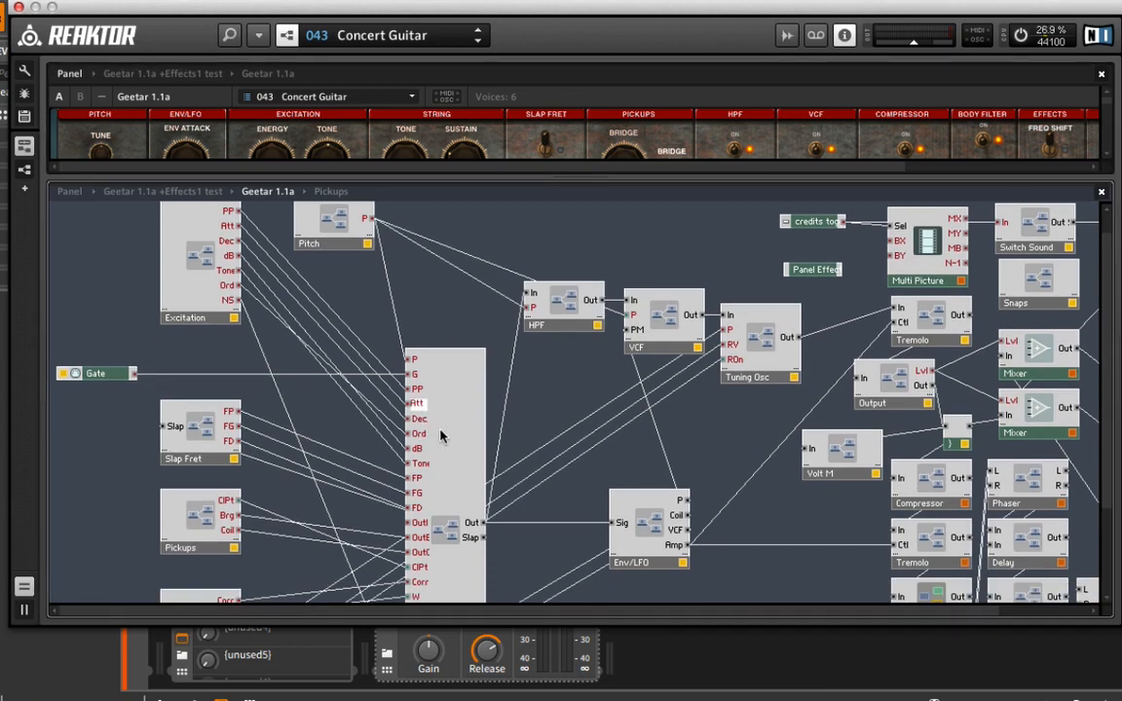
{"action": "double_click", "coordinate": [440, 437]}
{"action": "scroll", "coordinate": [522, 433], "scroll_direction": "down", "scroll_amount": 1}
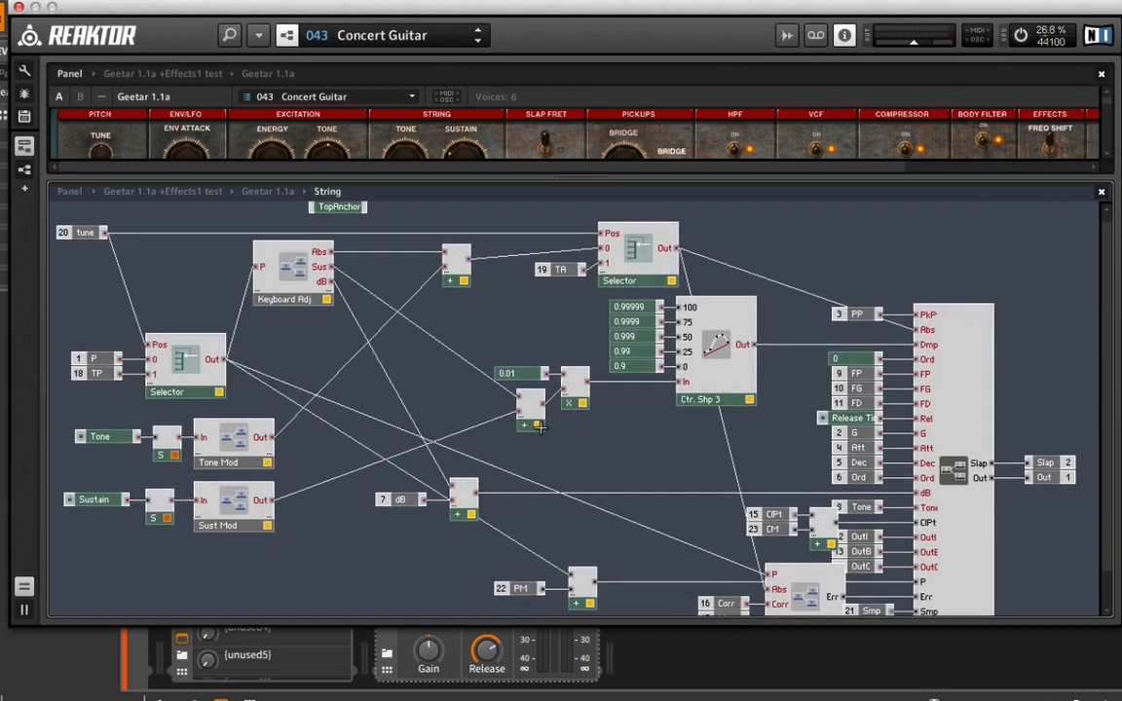
{"action": "double_click", "coordinate": [950, 358]}
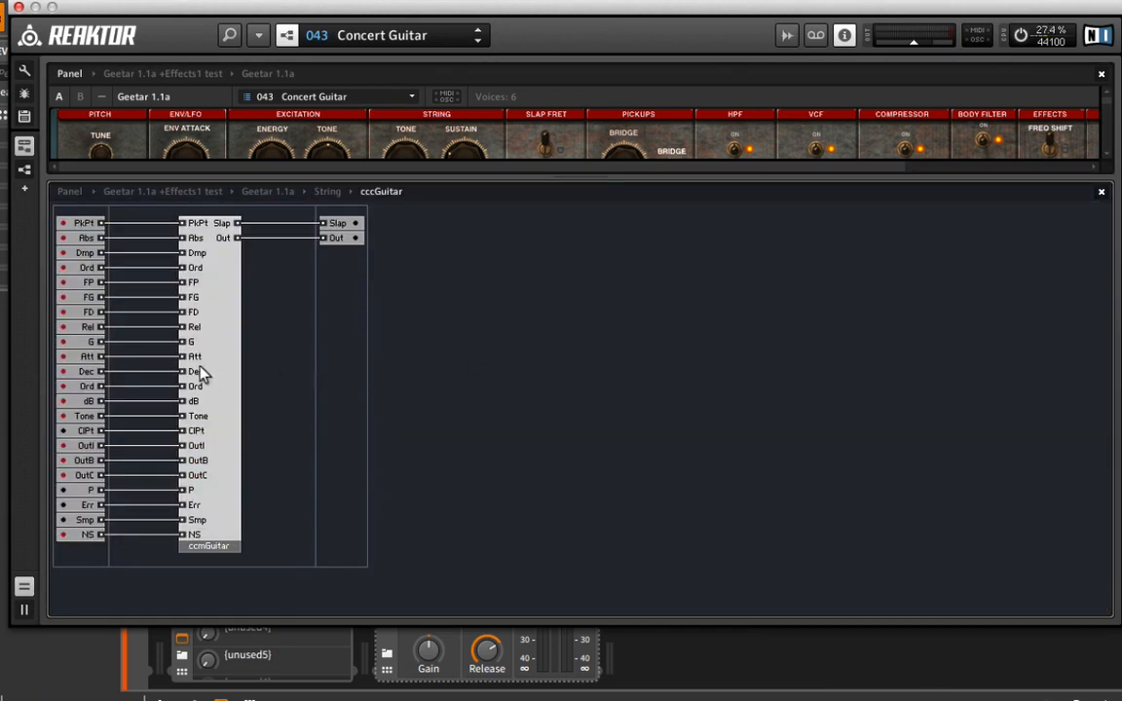
Return to the Geetar 1.1a structure level and examine how its modules are wired, from Excitation and String through to the outputs.
{"action": "left_click", "coordinate": [327, 192]}
{"action": "scroll", "coordinate": [361, 376], "scroll_direction": "down", "scroll_amount": 1}
{"action": "left_click", "coordinate": [276, 193]}
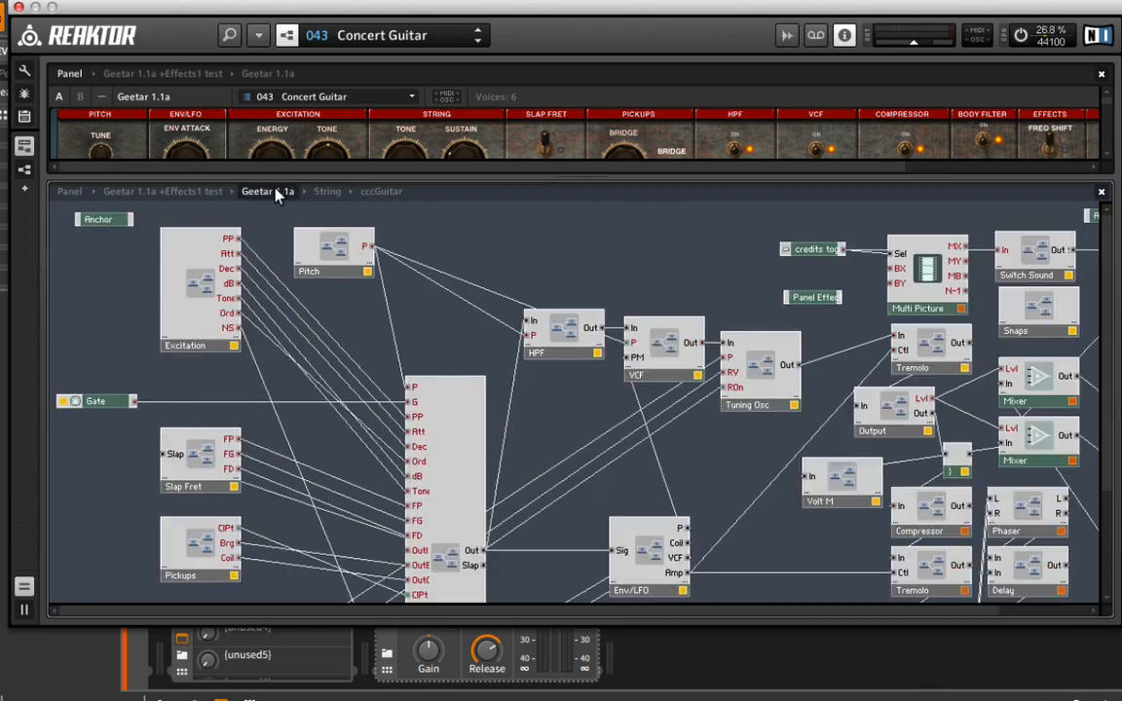
{"action": "scroll", "coordinate": [263, 477], "scroll_direction": "down", "scroll_amount": 4}
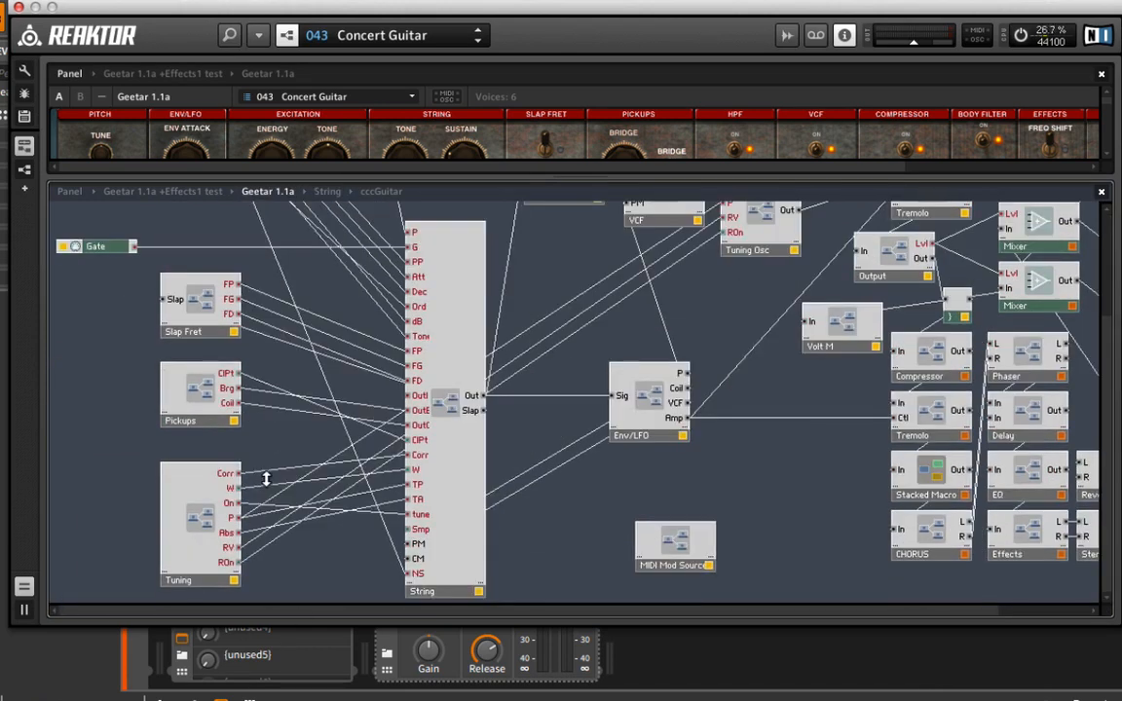
{"action": "scroll", "coordinate": [265, 476], "scroll_direction": "right", "scroll_amount": 5}
{"action": "scroll", "coordinate": [282, 487], "scroll_direction": "down", "scroll_amount": 3}
{"action": "scroll", "coordinate": [302, 494], "scroll_direction": "up", "scroll_amount": 4}
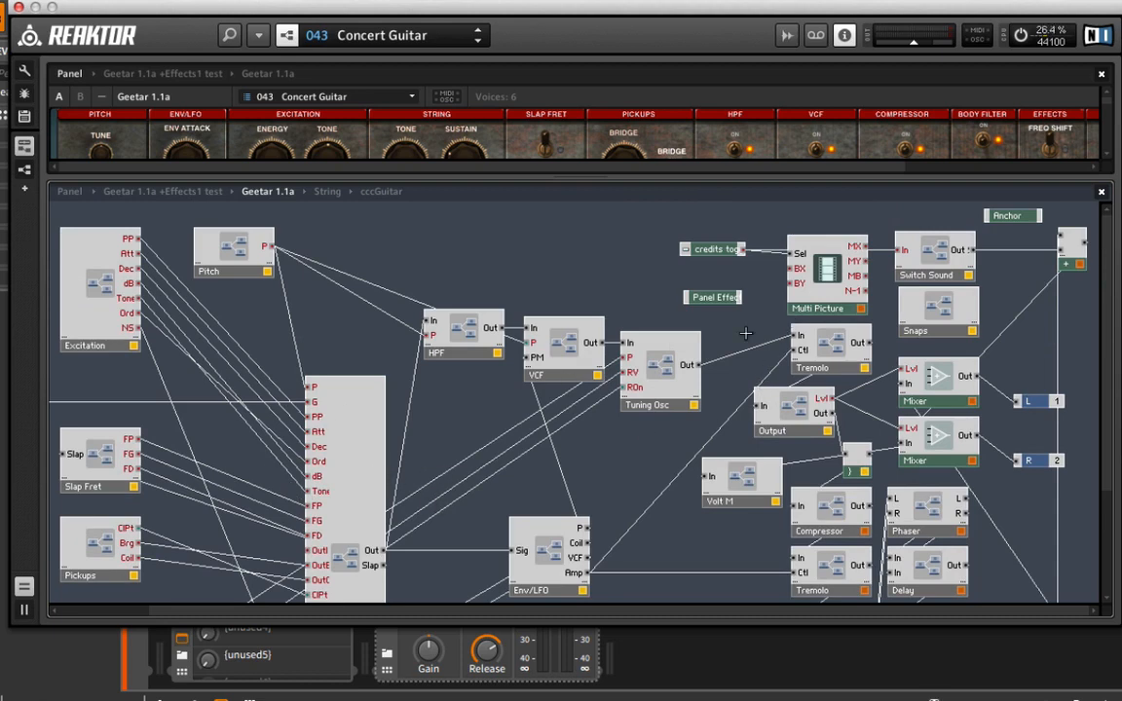
{"action": "scroll", "coordinate": [273, 453], "scroll_direction": "down", "scroll_amount": 2}
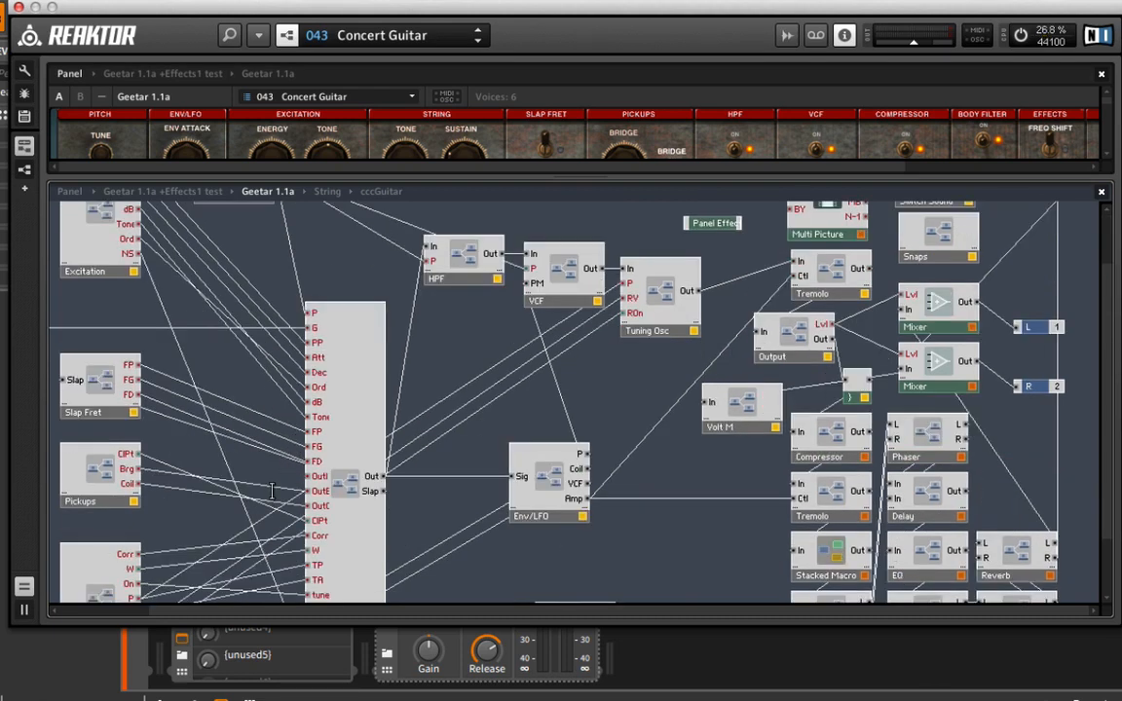
{"action": "scroll", "coordinate": [283, 462], "scroll_direction": "left", "scroll_amount": 3}
{"action": "scroll", "coordinate": [283, 462], "scroll_direction": "down", "scroll_amount": 1}
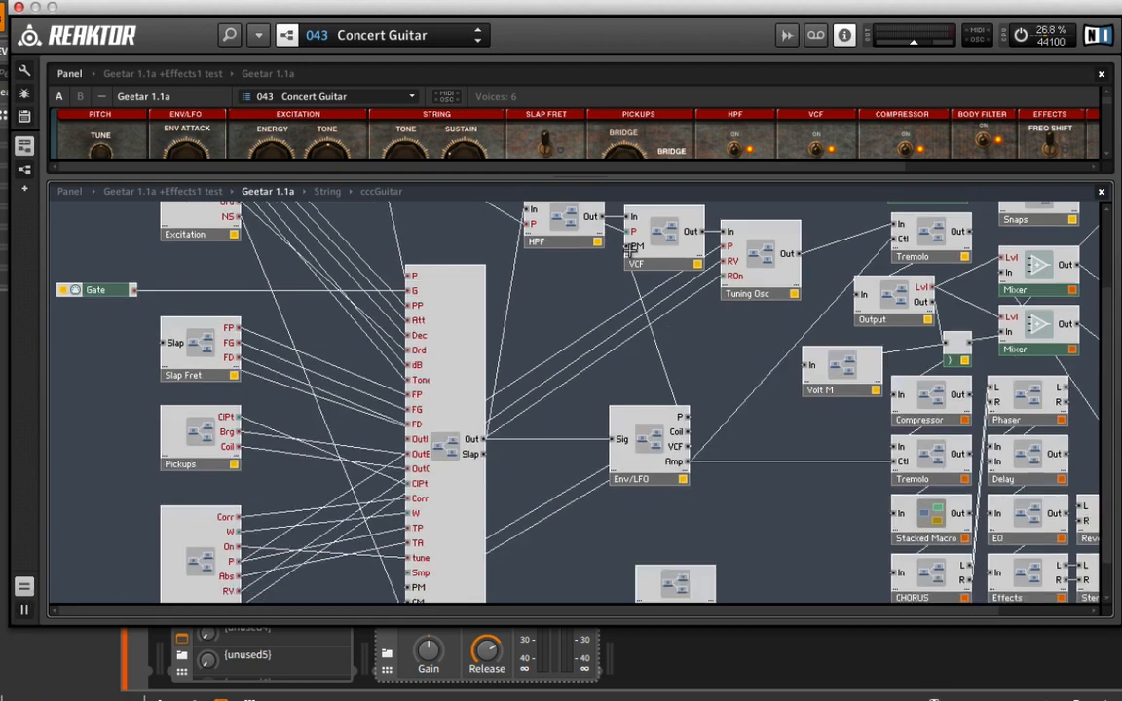
Close the structure view and show the instrument's snapshot list beside the panel.
{"action": "left_click", "coordinate": [1101, 193]}
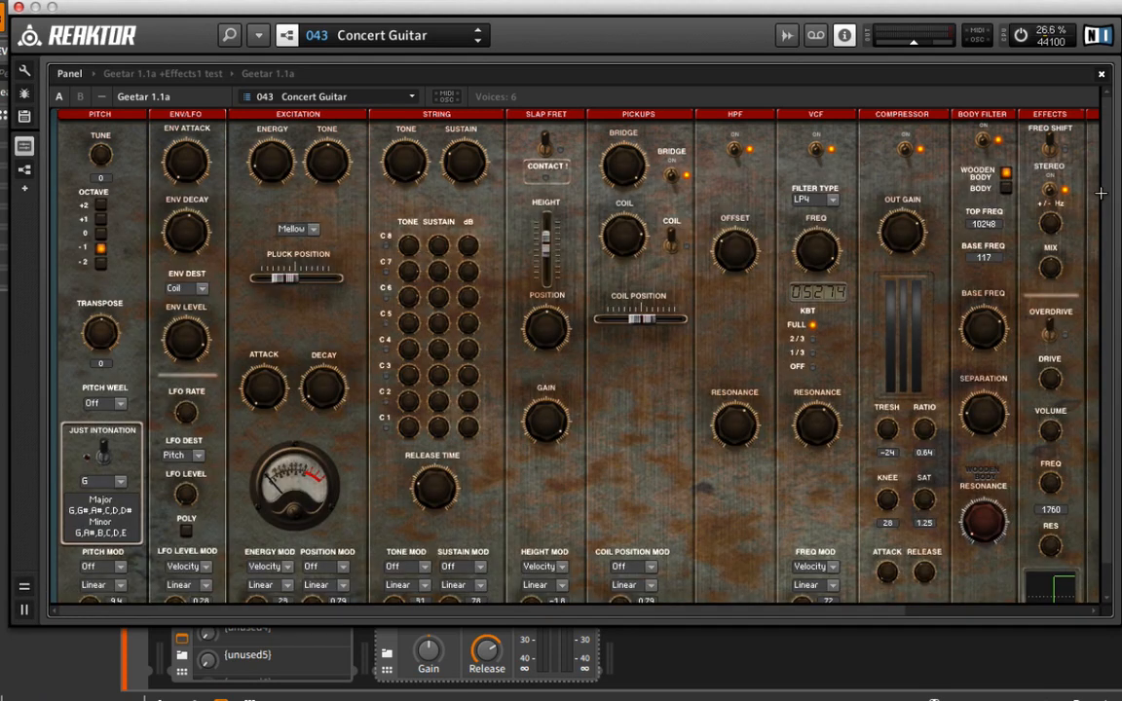
{"action": "mouse_move", "coordinate": [1105, 298]}
{"action": "left_mouse_down"}
{"action": "mouse_move", "coordinate": [1114, 347]}
{"action": "mouse_move", "coordinate": [1120, 312]}
{"action": "left_mouse_up"}
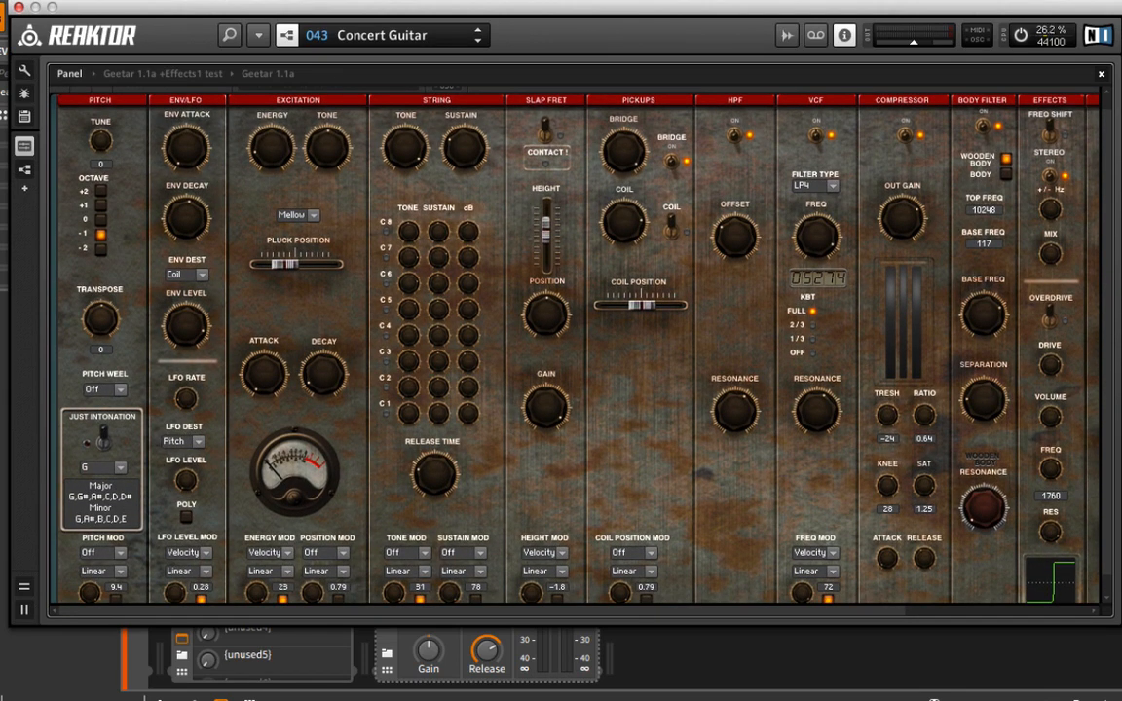
{"action": "left_click", "coordinate": [229, 35]}
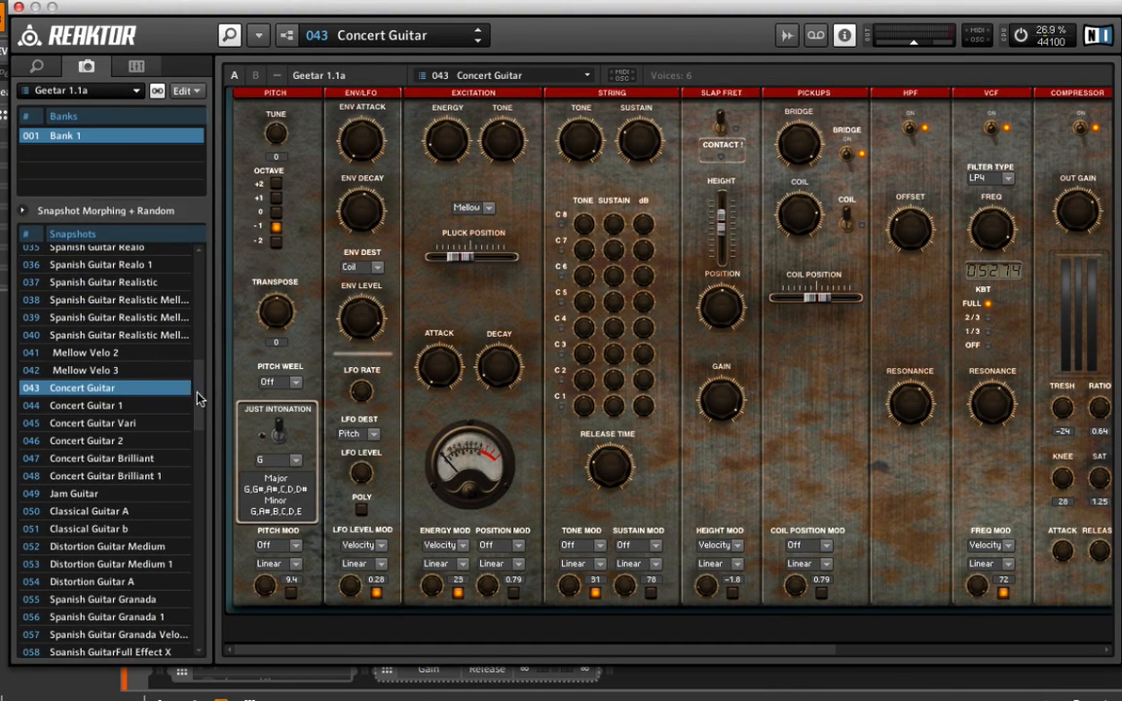
Load snapshot 067 Walk Bass Slap Fret 2, followed by snapshot 058 Spanish GuitarFull Effect X.
{"action": "scroll", "coordinate": [192, 394], "scroll_direction": "down", "scroll_amount": 4}
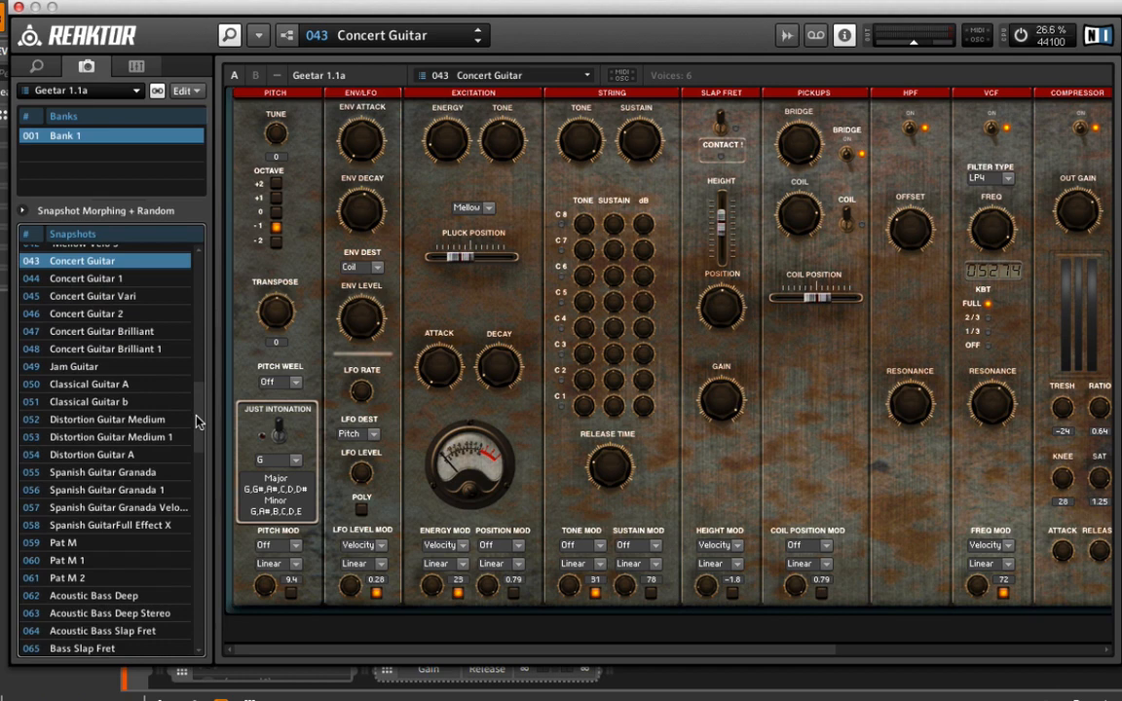
{"action": "scroll", "coordinate": [194, 428], "scroll_direction": "down", "scroll_amount": 5}
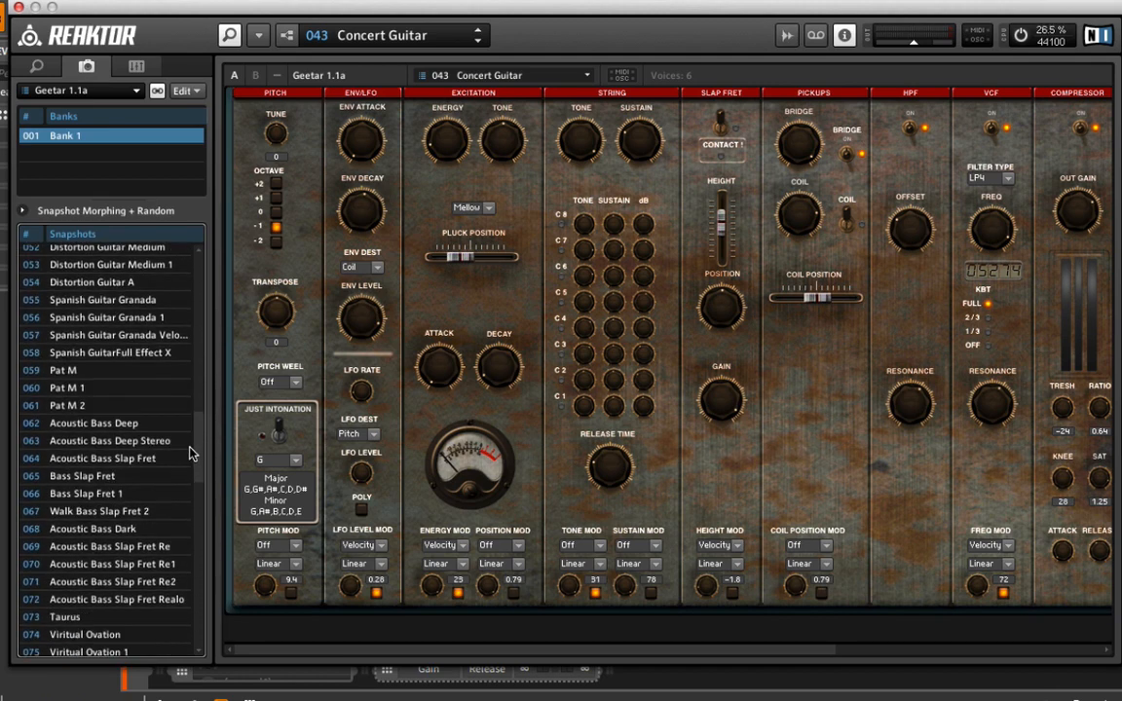
{"action": "left_click", "coordinate": [112, 511]}
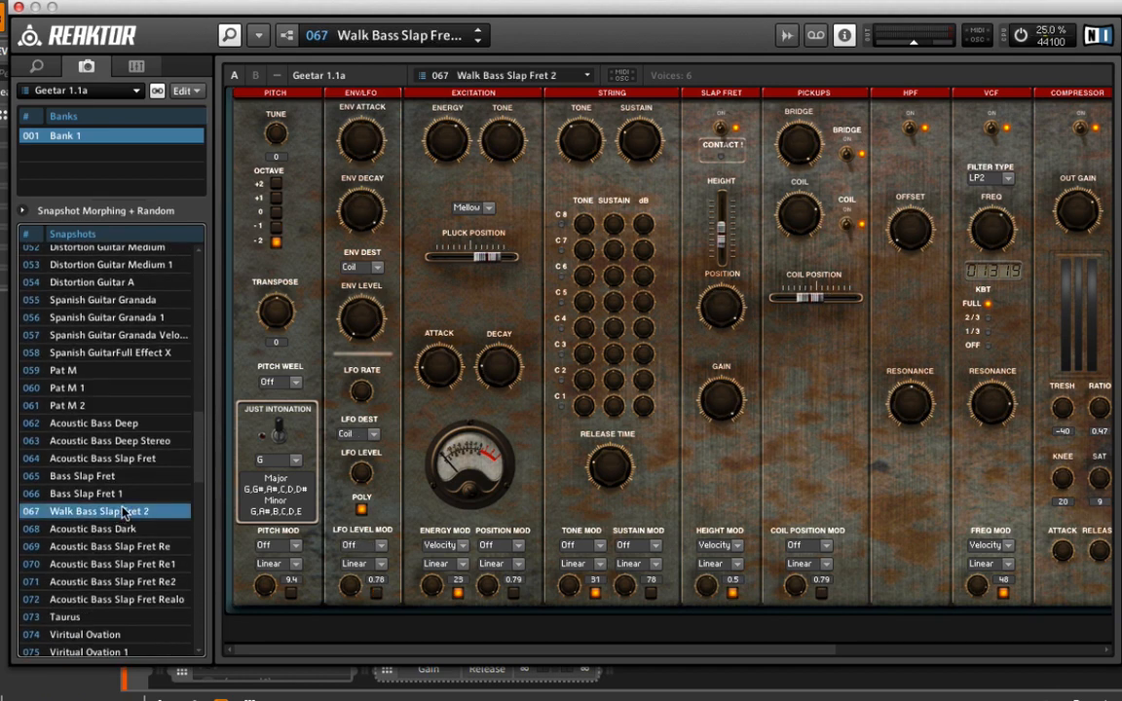
{"action": "left_click", "coordinate": [137, 356]}
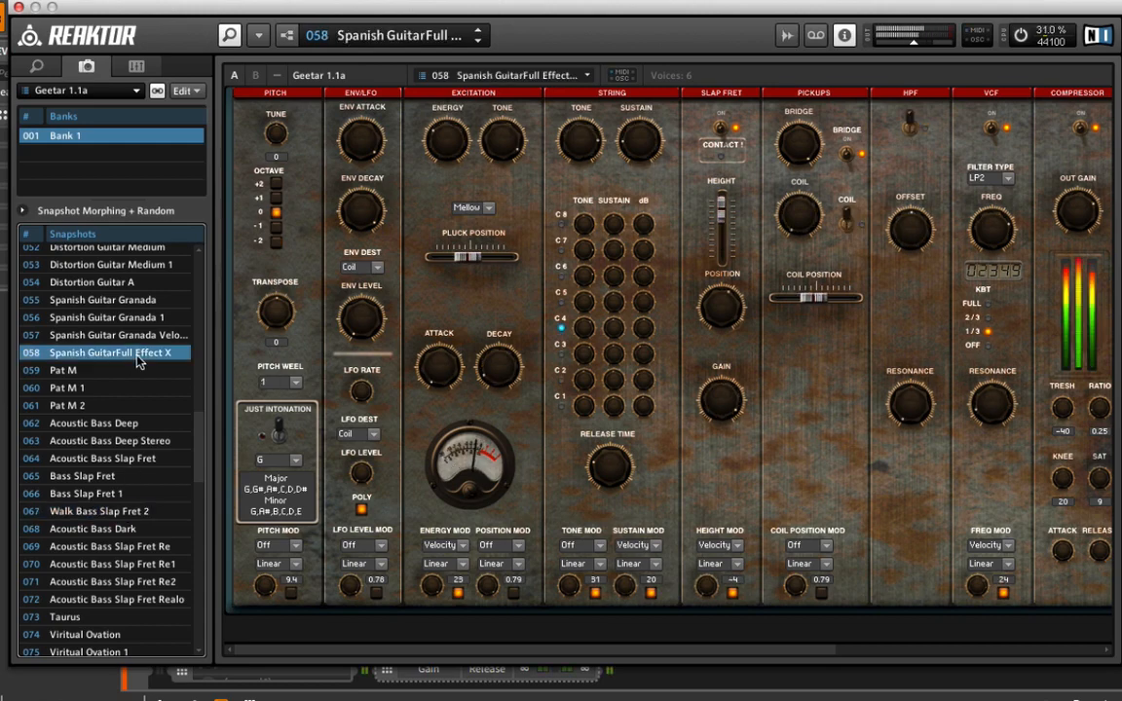
Load snapshot 121 Wowwow, followed by snapshot 115 Greensleeves in D minor.
{"action": "scroll", "coordinate": [133, 614], "scroll_direction": "down", "scroll_amount": 8}
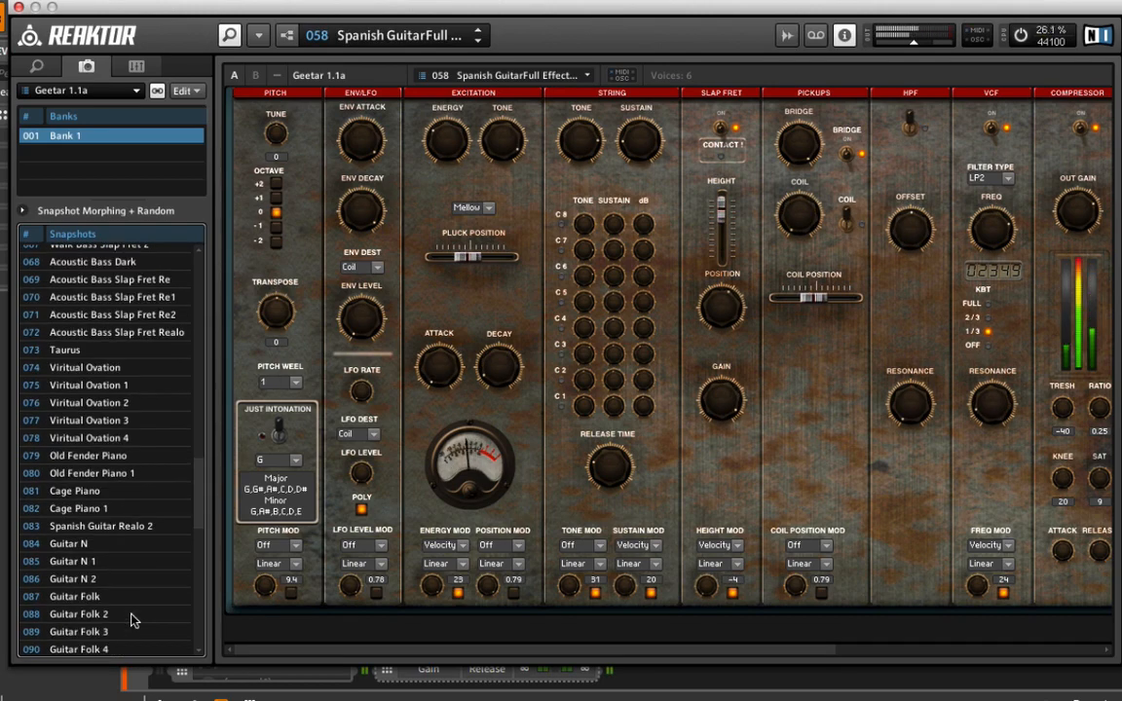
{"action": "scroll", "coordinate": [132, 620], "scroll_direction": "down", "scroll_amount": 19}
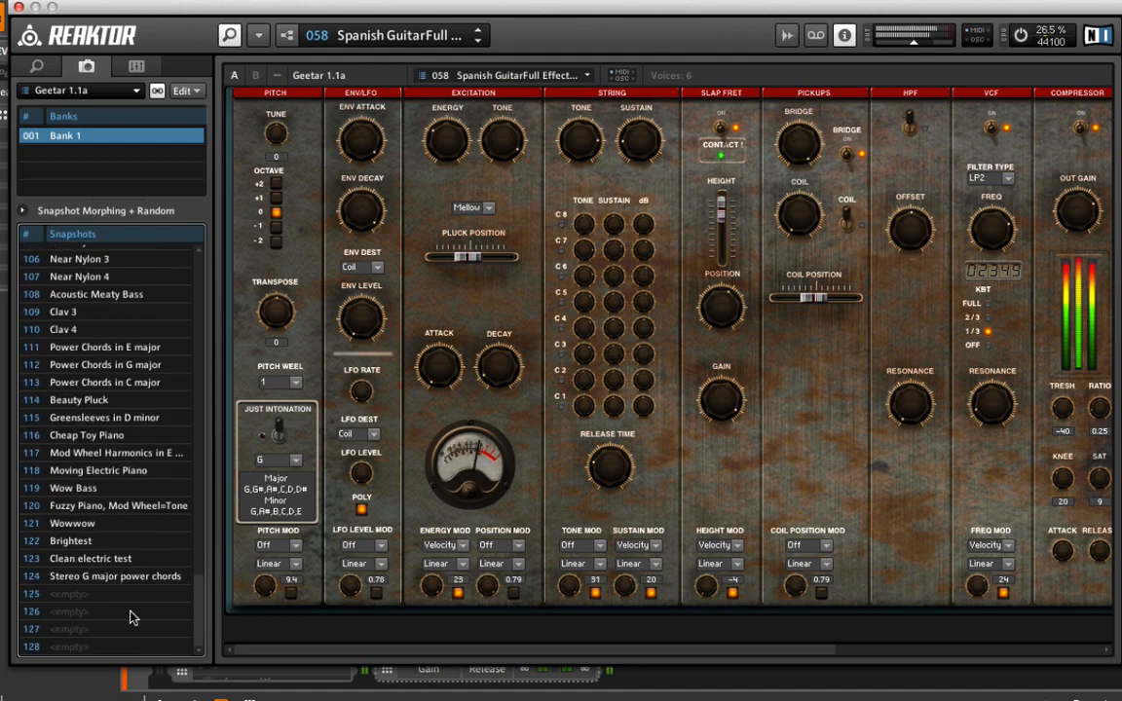
{"action": "left_click", "coordinate": [124, 531]}
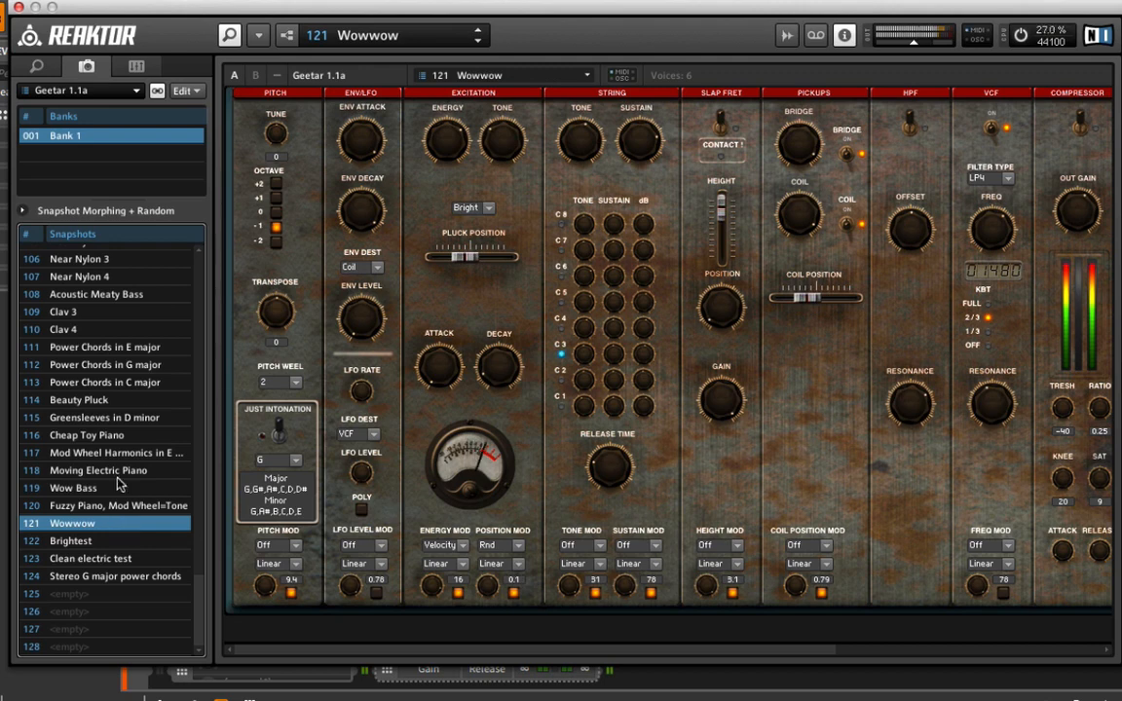
{"action": "left_click", "coordinate": [127, 421]}
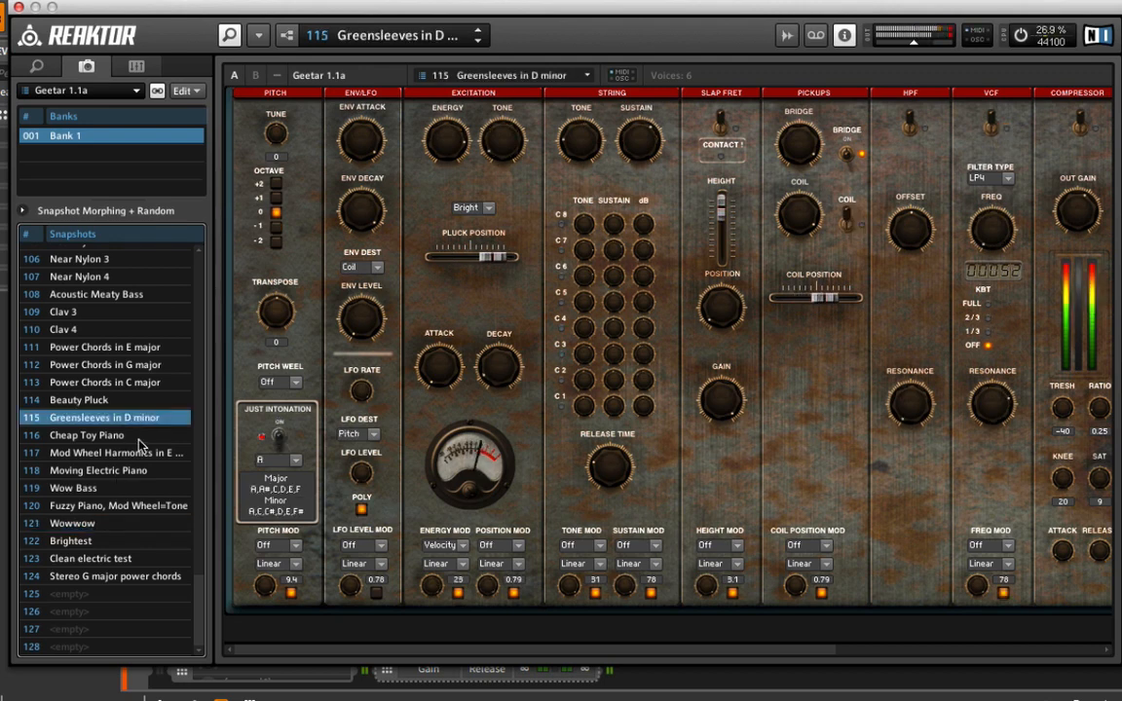
Look through the remaining snapshots and examine the panel's sections from Pitch across to Output.
{"action": "scroll", "coordinate": [140, 444], "scroll_direction": "up", "scroll_amount": 15}
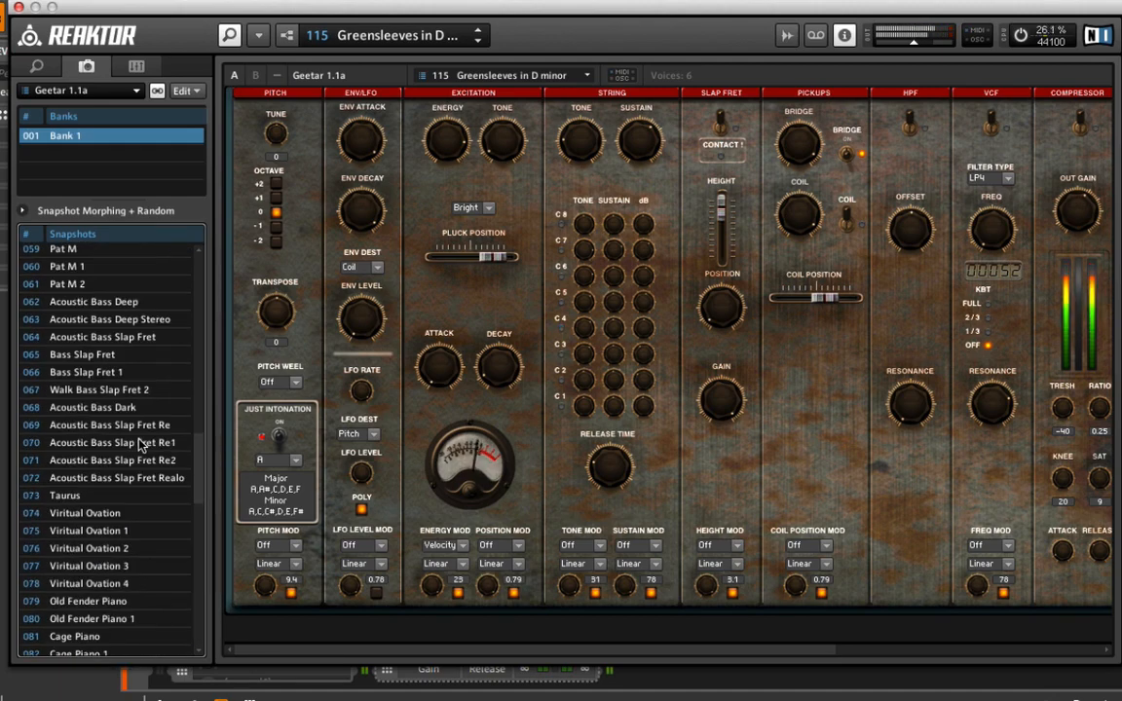
{"action": "scroll", "coordinate": [139, 444], "scroll_direction": "up", "scroll_amount": 6}
{"action": "scroll", "coordinate": [139, 444], "scroll_direction": "up", "scroll_amount": 3}
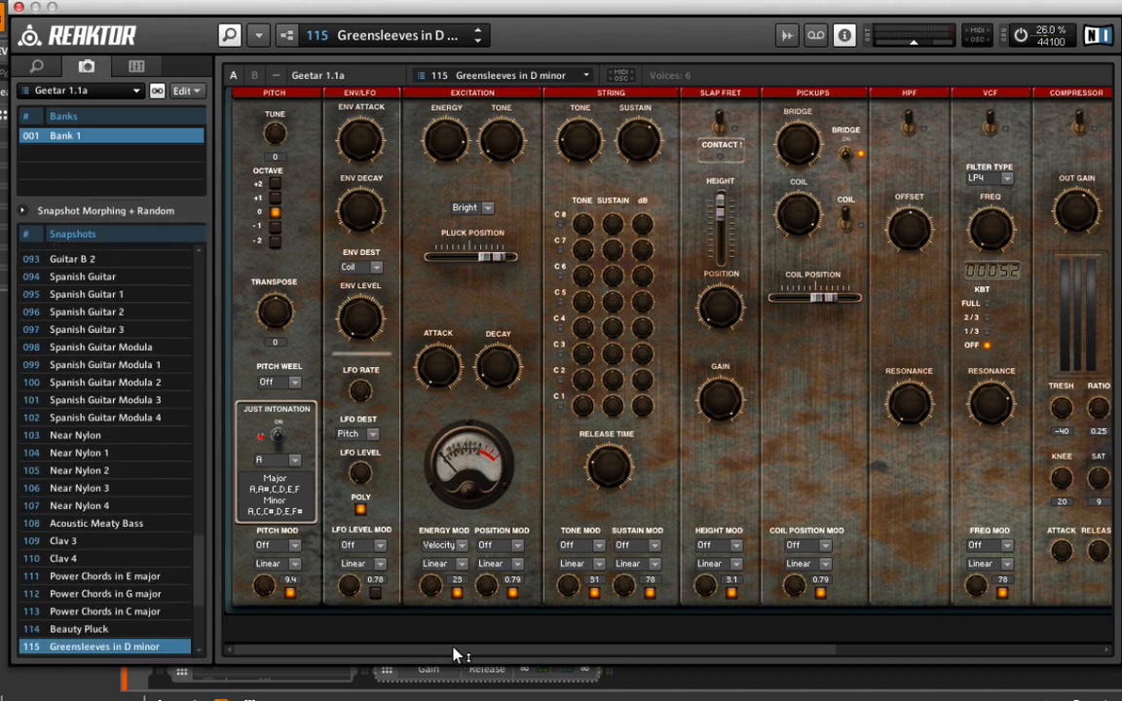
{"action": "left_click_drag", "start_coordinate": [453, 657], "coordinate": [681, 641]}
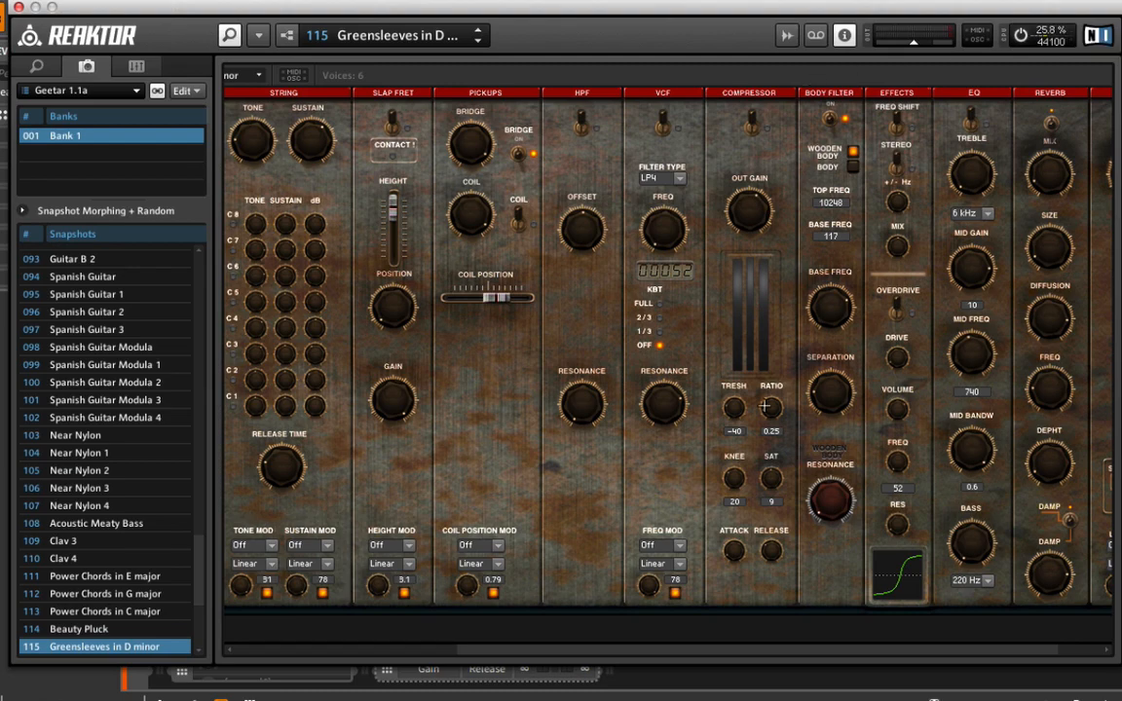
{"action": "left_click_drag", "start_coordinate": [817, 651], "coordinate": [881, 647]}
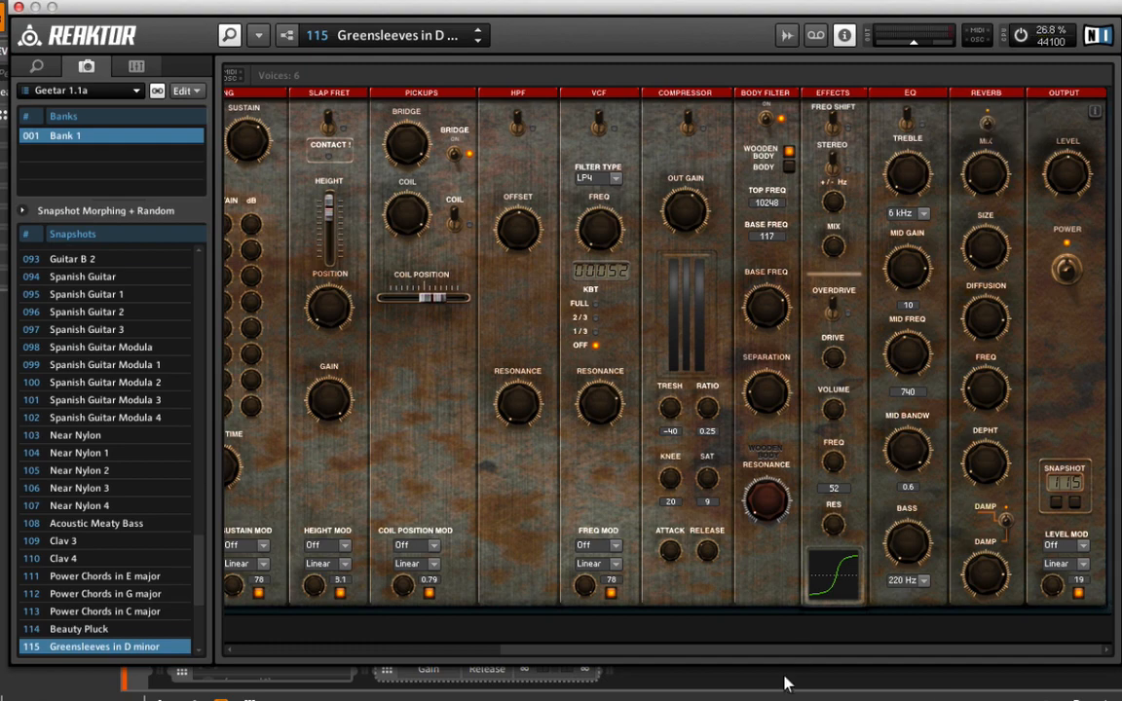
{"action": "left_click_drag", "start_coordinate": [803, 653], "coordinate": [534, 643]}
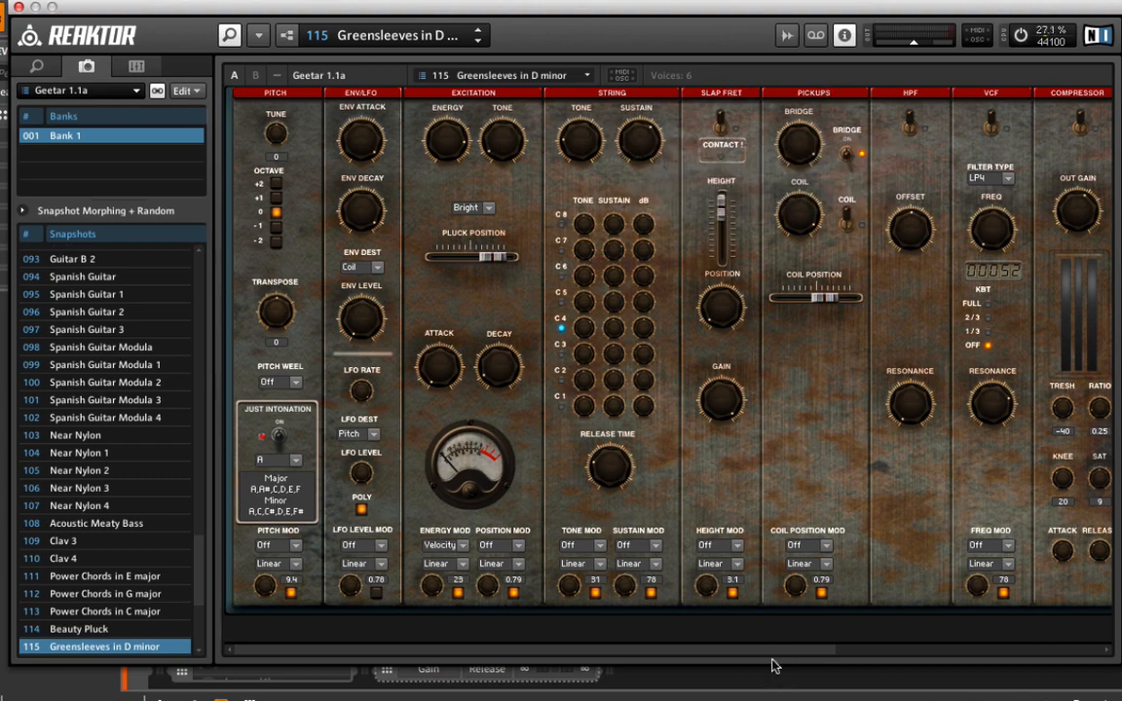
{"action": "left_click_drag", "start_coordinate": [771, 650], "coordinate": [908, 651]}
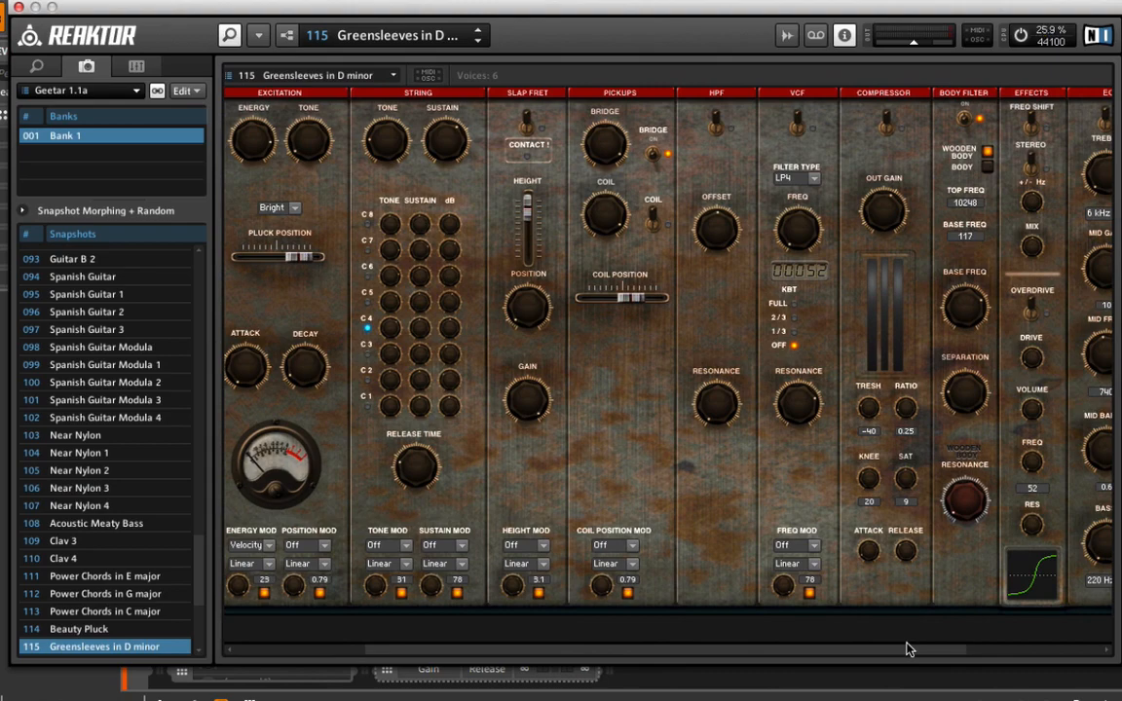
{"action": "left_click_drag", "start_coordinate": [906, 649], "coordinate": [1015, 649]}
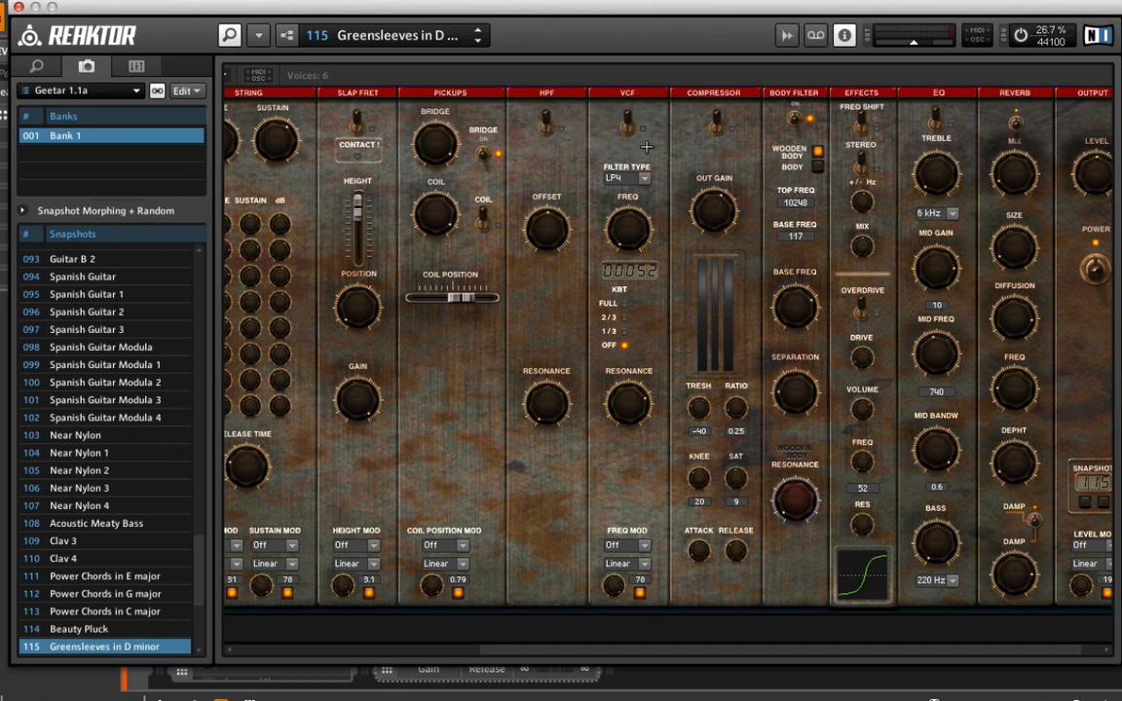
Review the VCF's filter type options, choose LP4, and view the Effects, EQ, Reverb and Output sections.
{"action": "left_click", "coordinate": [624, 178]}
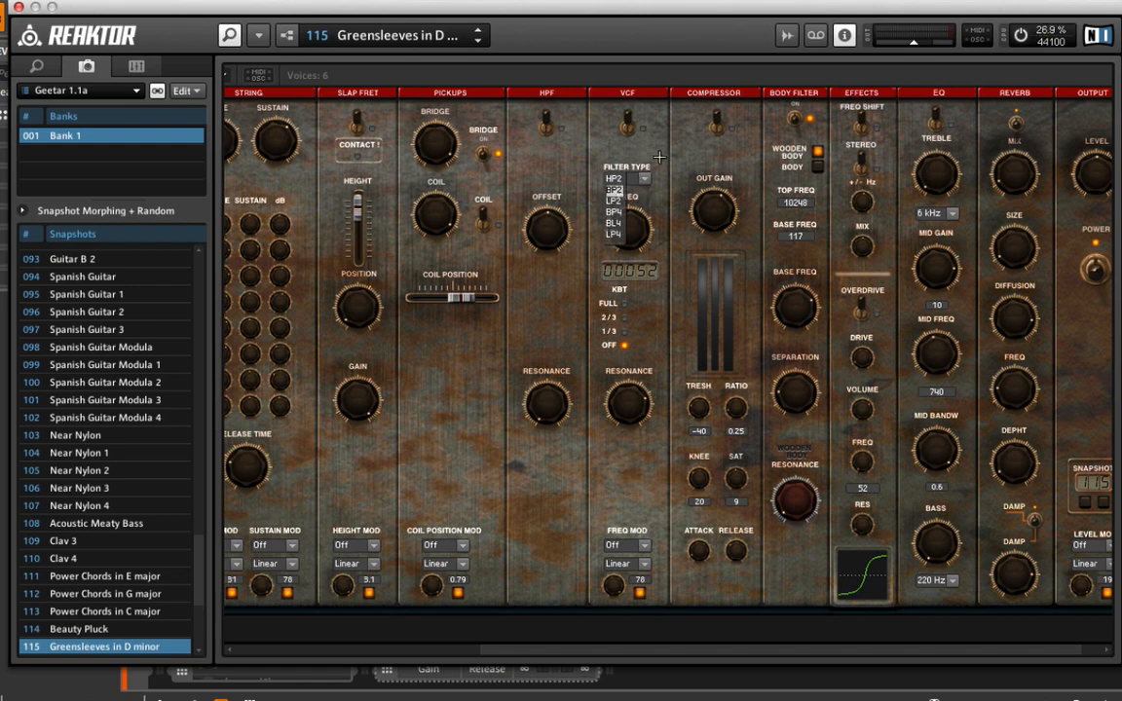
{"action": "left_click", "coordinate": [613, 234]}
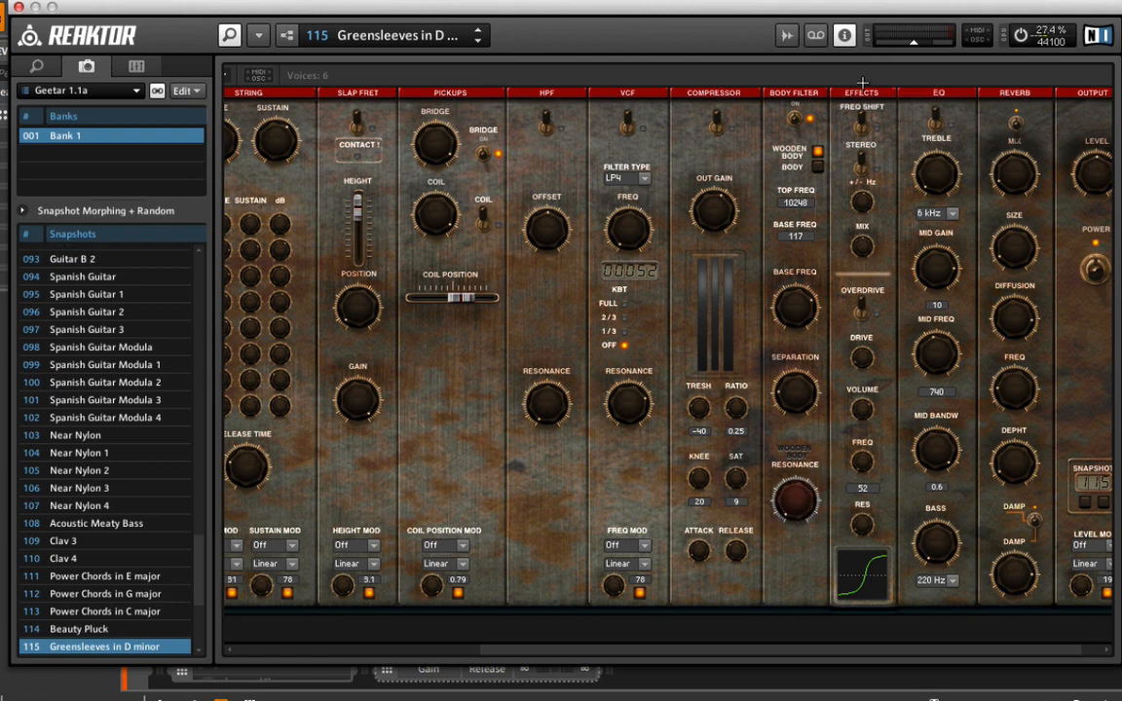
{"action": "scroll", "coordinate": [816, 650], "scroll_direction": "right", "scroll_amount": 2}
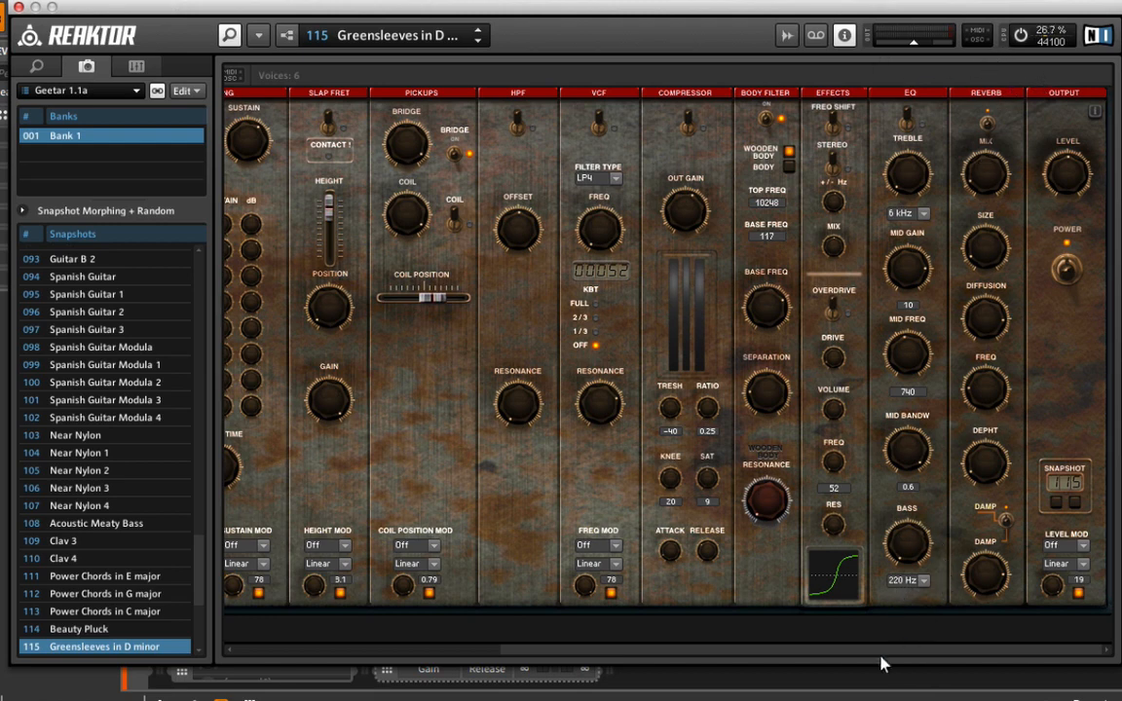
Set the snapshot list to the Geetar 1.1a instrument and browse its snapshots.
{"action": "left_click_drag", "start_coordinate": [847, 633], "coordinate": [419, 621]}
{"action": "scroll", "coordinate": [168, 386], "scroll_direction": "up", "scroll_amount": 3}
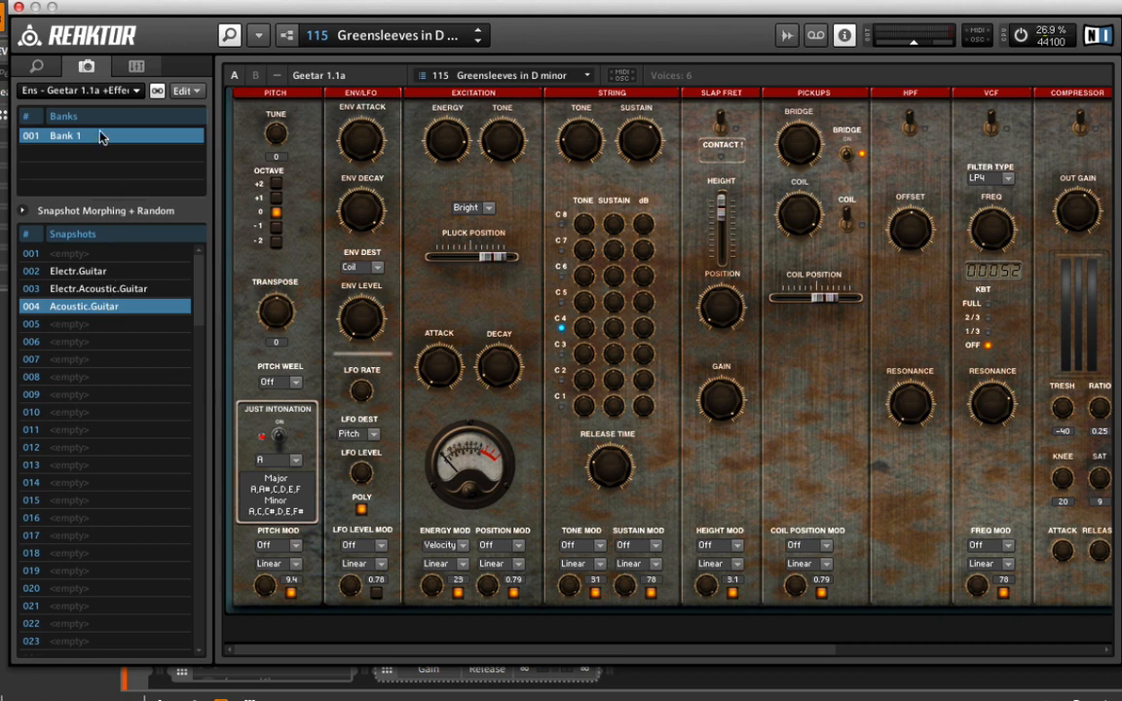
{"action": "left_click", "coordinate": [129, 94]}
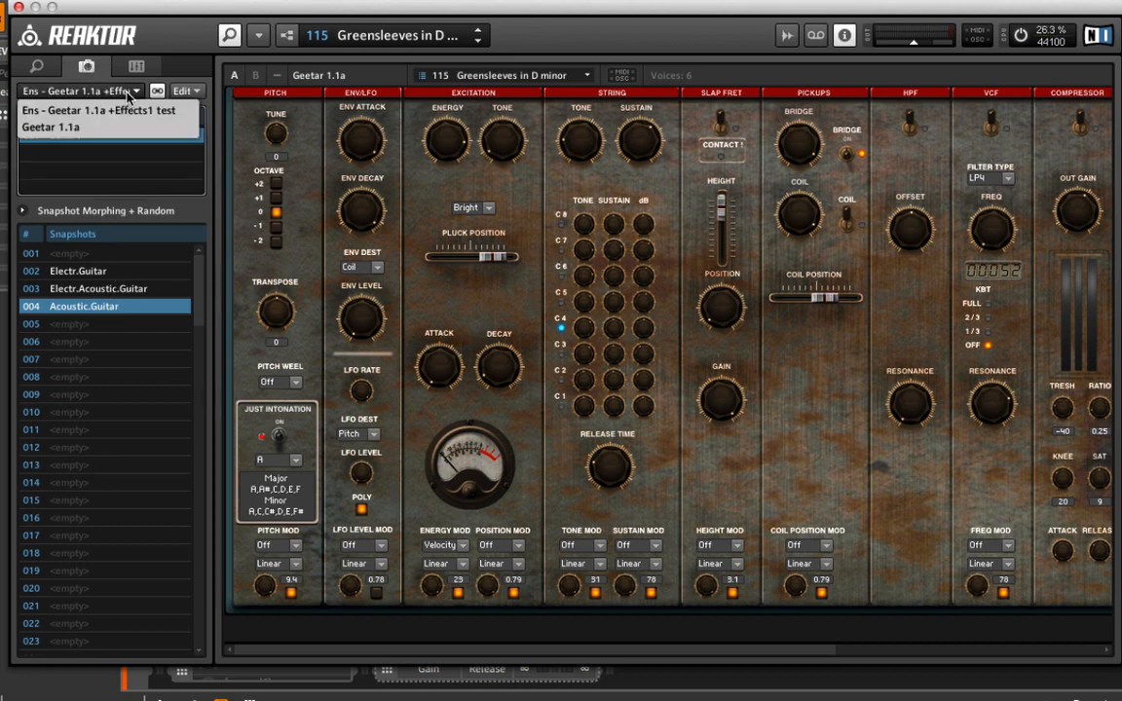
{"action": "left_click", "coordinate": [109, 126]}
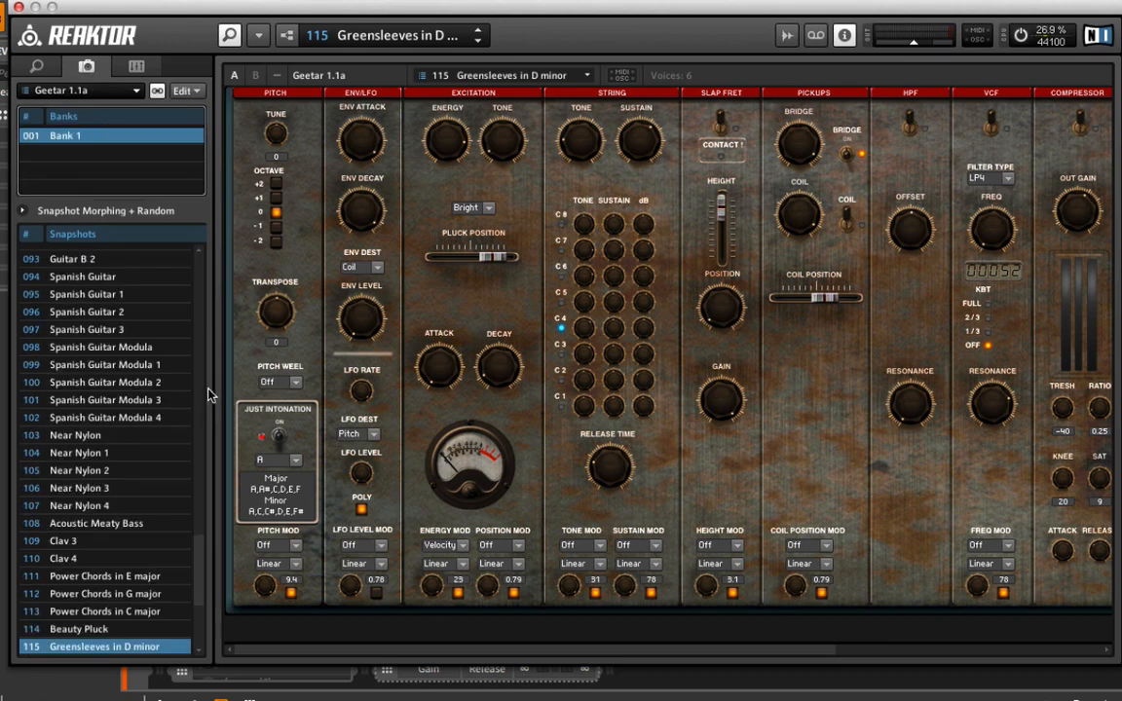
{"action": "left_click_drag", "start_coordinate": [195, 579], "coordinate": [207, 464]}
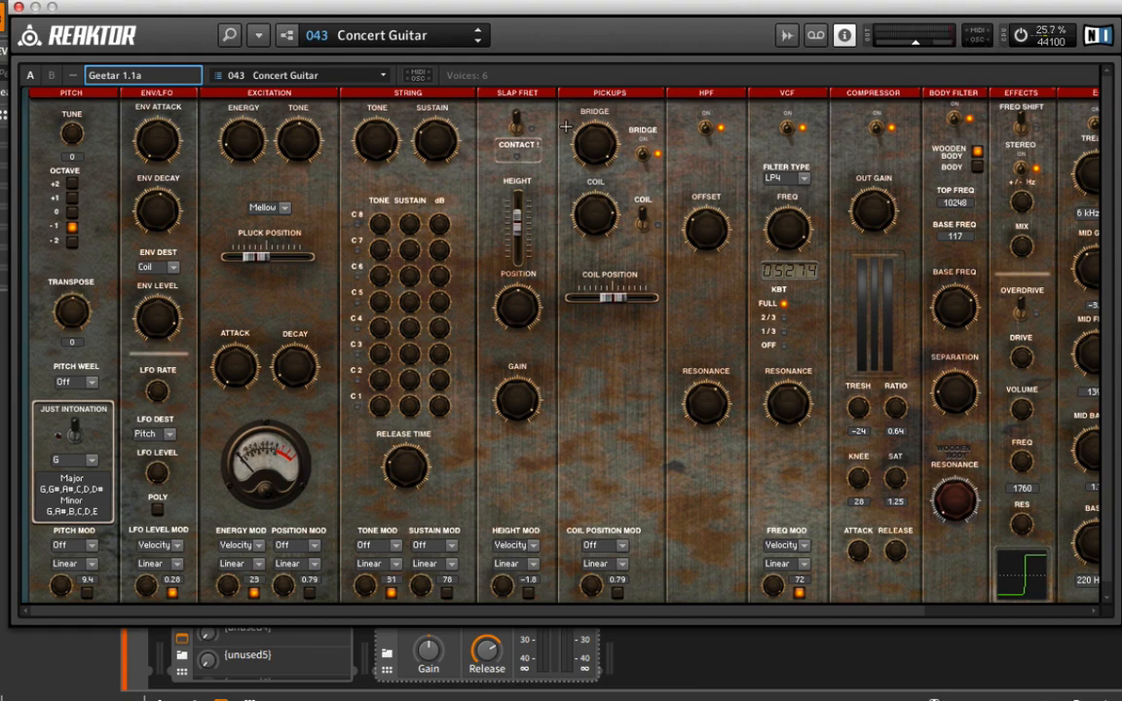
Show Geetar's B view, switch on the Delay and Chorus effects, and lower the delay's time and feedback.
{"action": "left_click", "coordinate": [50, 75]}
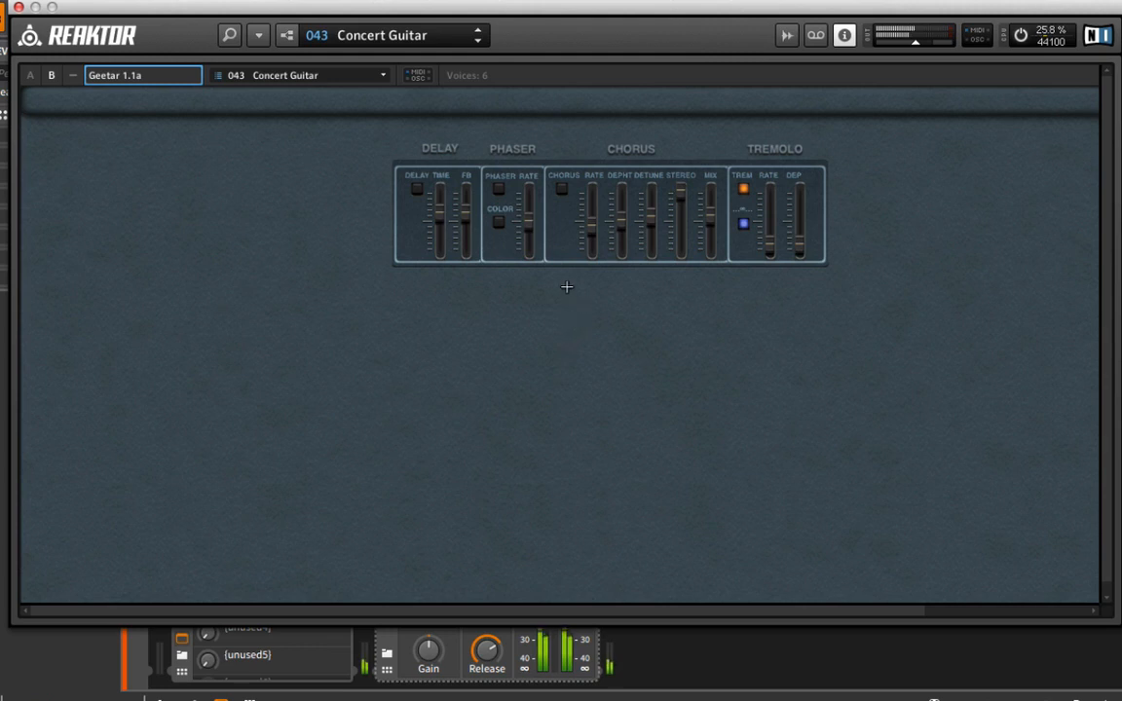
{"action": "left_click", "coordinate": [418, 188]}
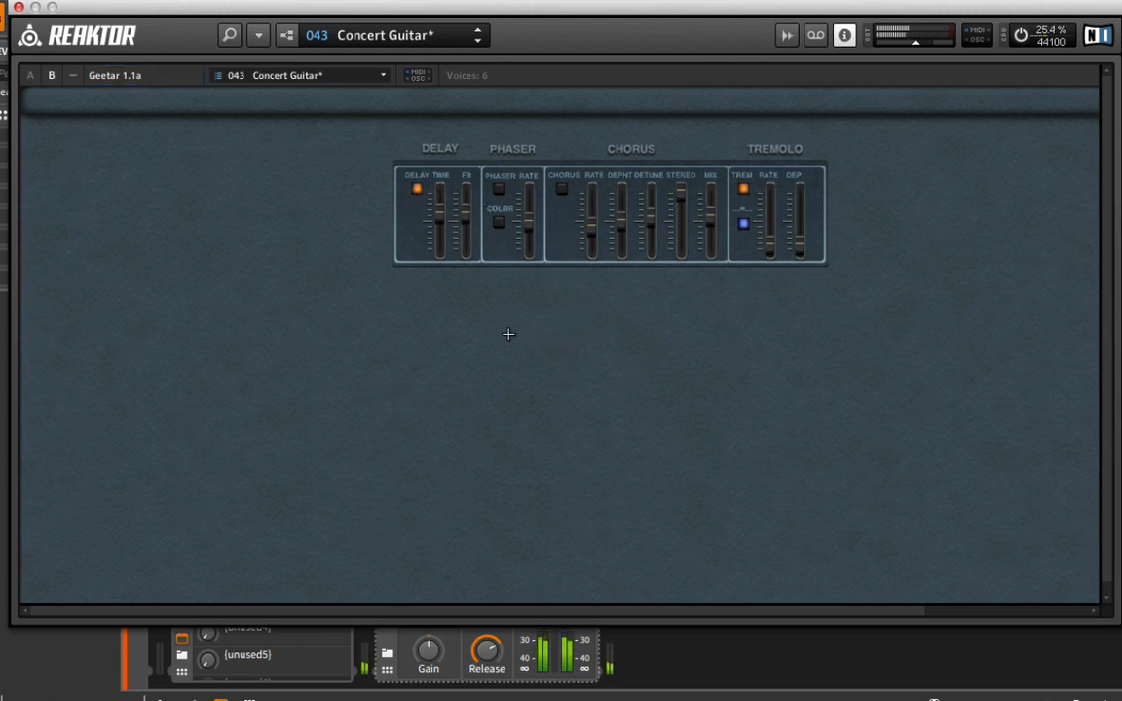
{"action": "left_click_drag", "start_coordinate": [440, 214], "coordinate": [440, 239]}
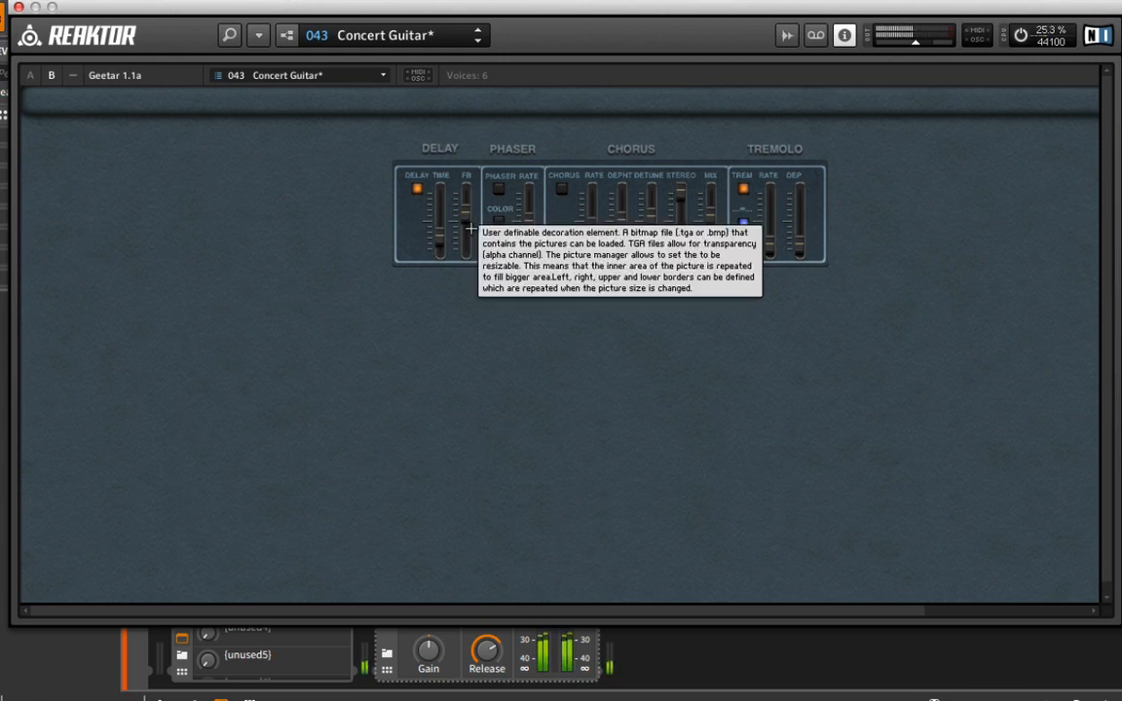
{"action": "left_click", "coordinate": [562, 188]}
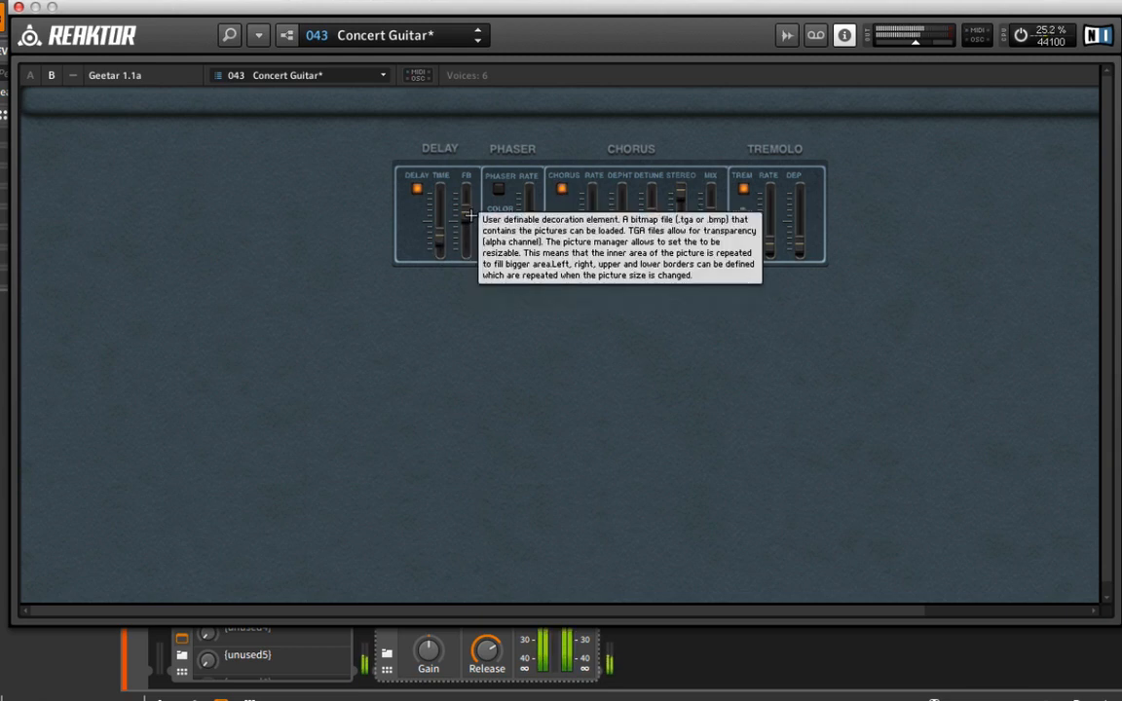
{"action": "left_click_drag", "start_coordinate": [469, 215], "coordinate": [468, 242]}
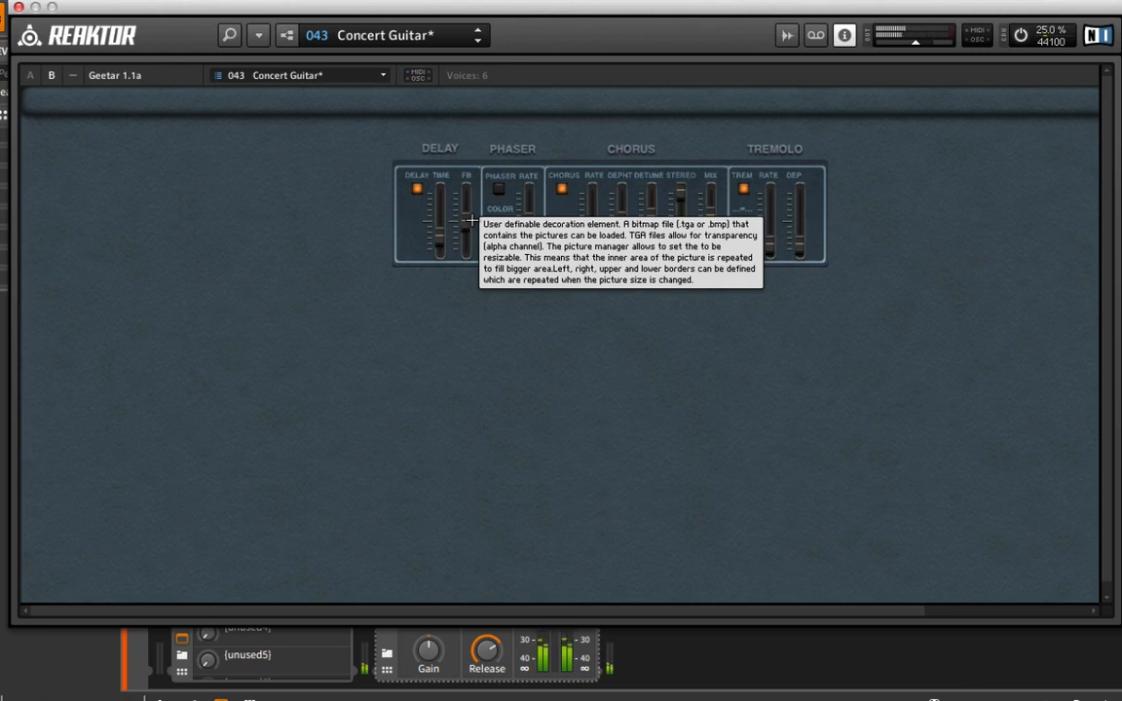
Return to Geetar's A view and look across its sections from Excitation to Output.
{"action": "left_click", "coordinate": [30, 76]}
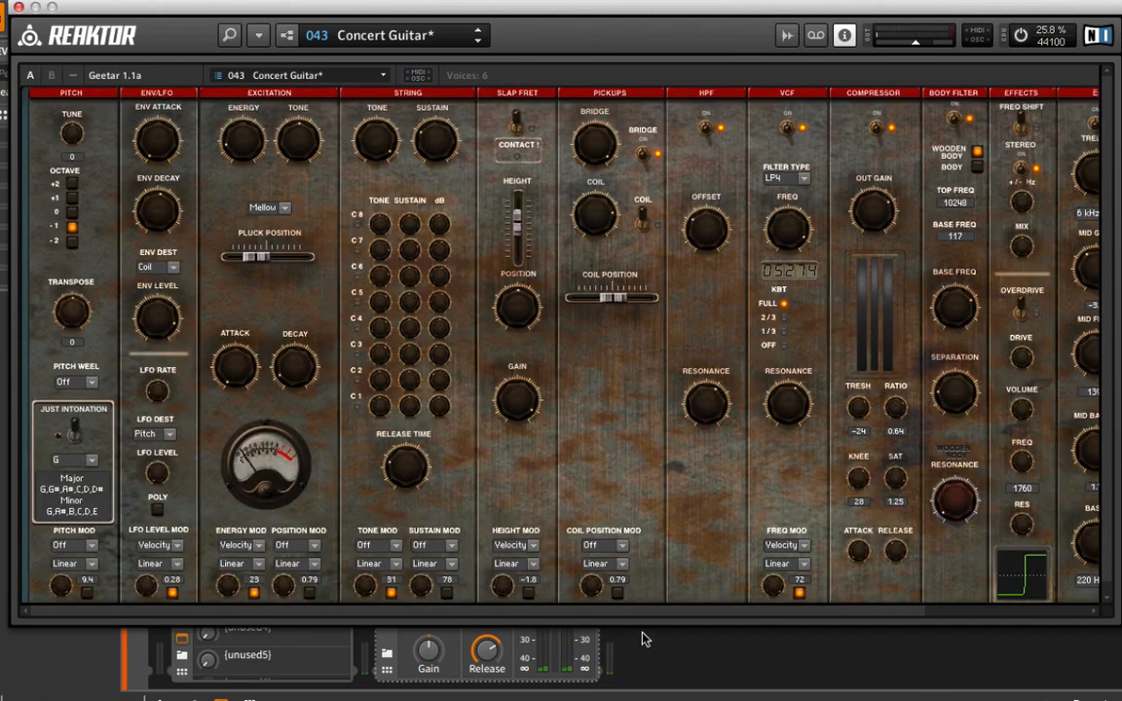
{"action": "left_click_drag", "start_coordinate": [622, 620], "coordinate": [806, 621]}
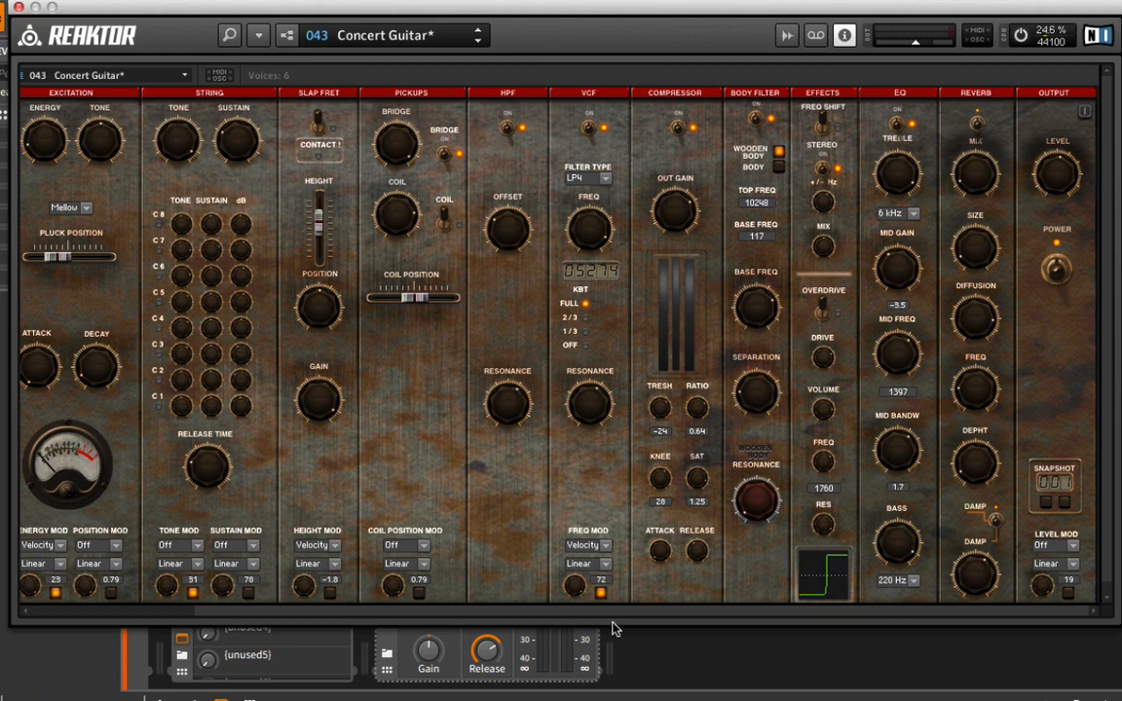
{"action": "scroll", "coordinate": [250, 596], "scroll_direction": "left", "scroll_amount": 5}
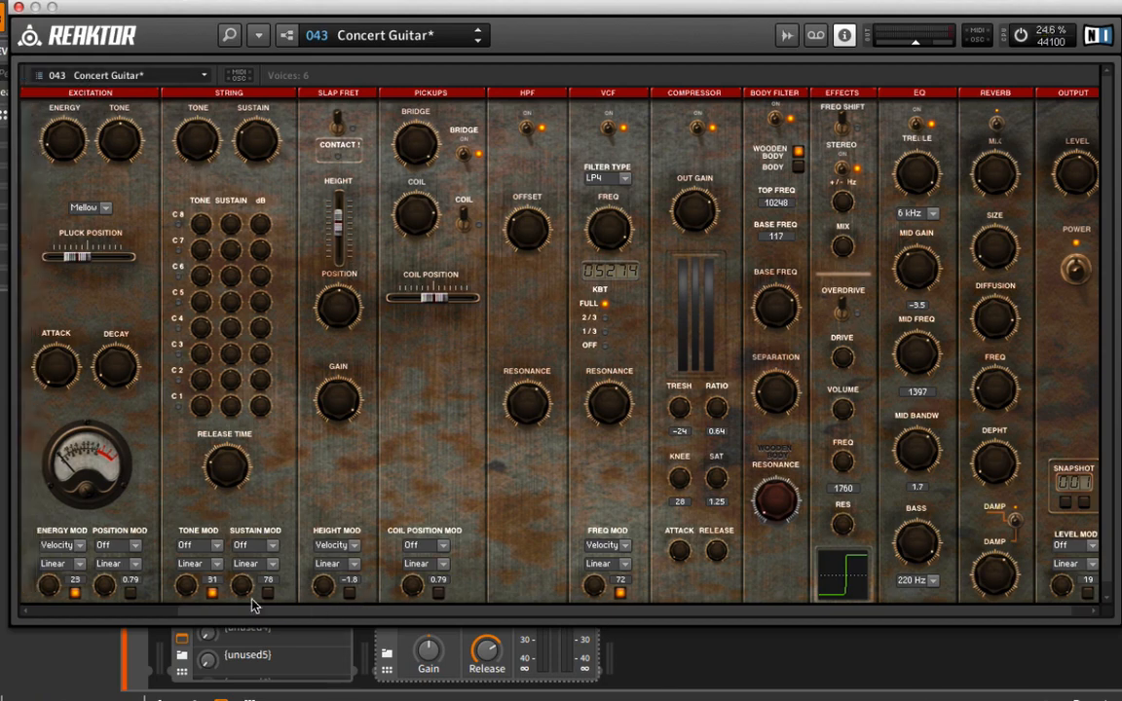
Switch off the Delay and Chorus effects in Geetar's B view.
{"action": "left_click", "coordinate": [54, 73]}
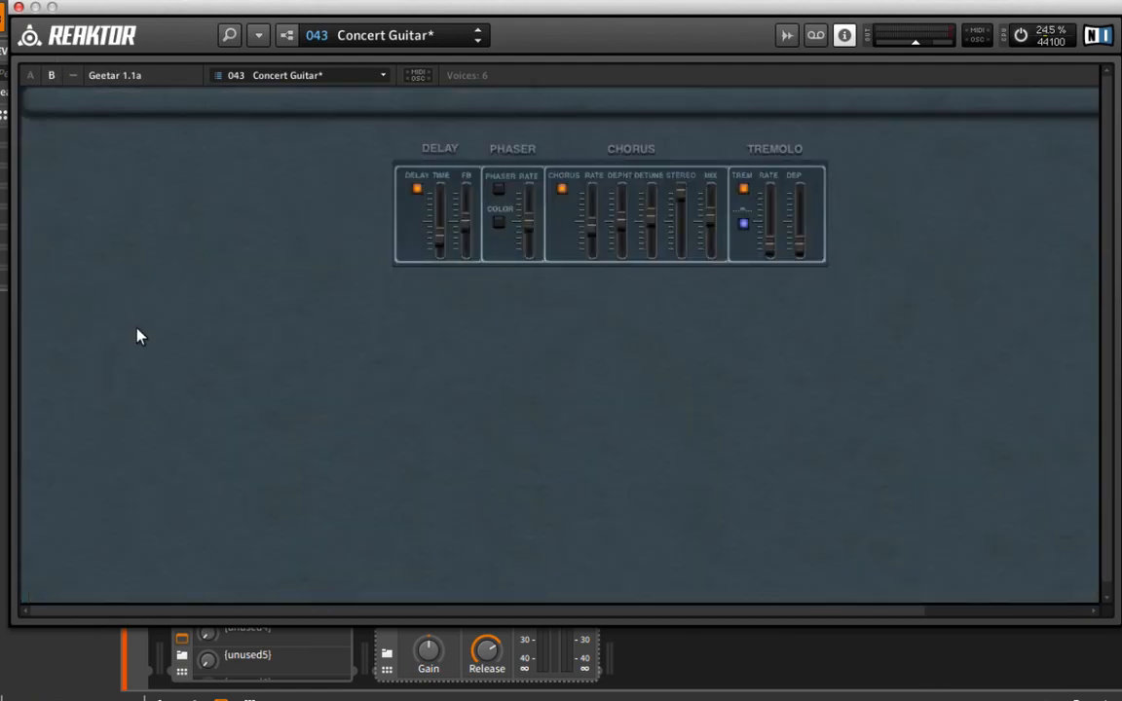
{"action": "left_click", "coordinate": [417, 188]}
{"action": "left_click", "coordinate": [563, 189]}
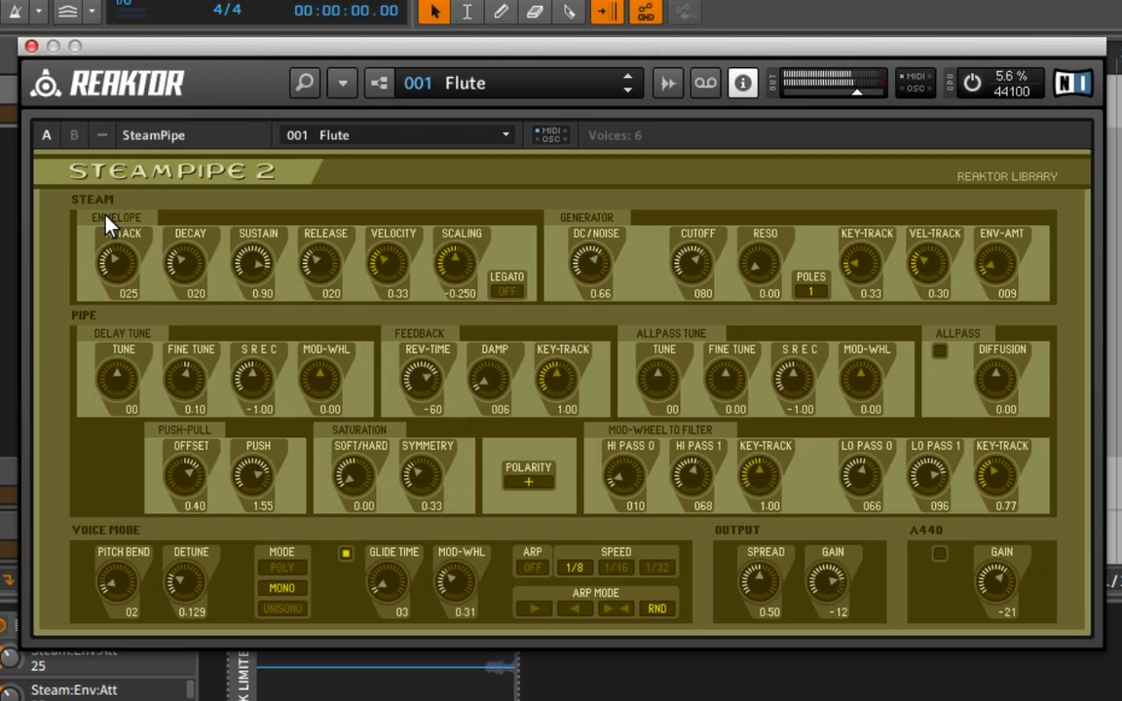
Switch off the Space Master Deluxe reverb in SteamPipe's B view and return to the A view.
{"action": "left_click", "coordinate": [76, 136]}
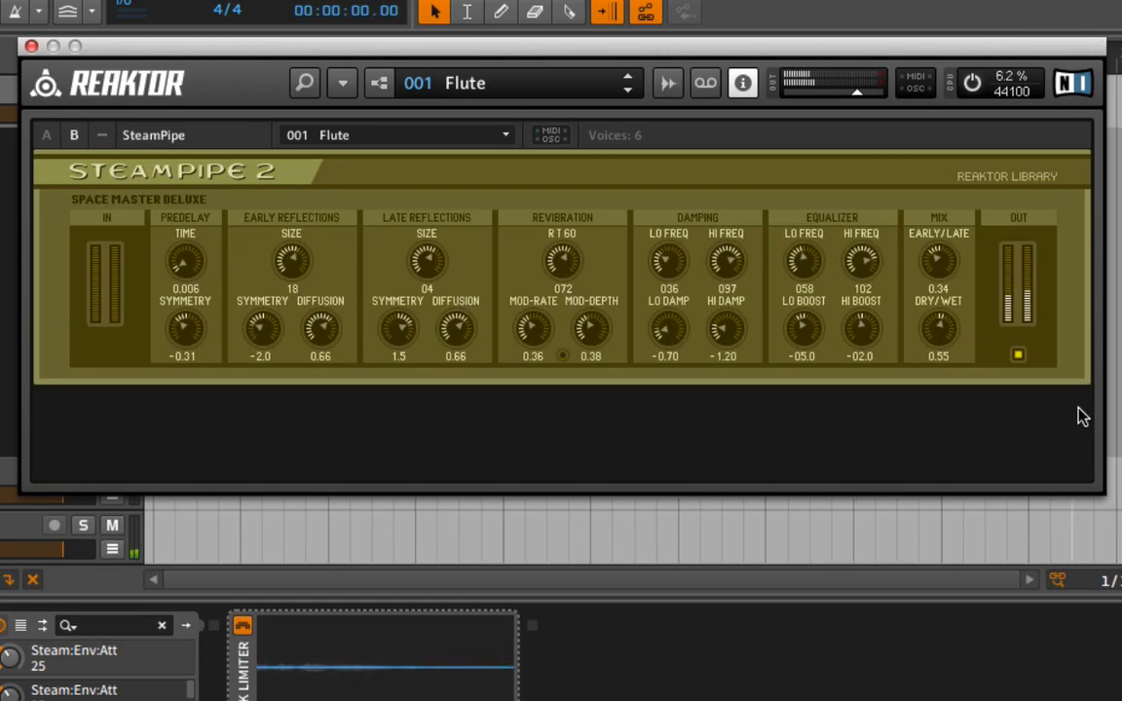
{"action": "left_click", "coordinate": [1018, 354]}
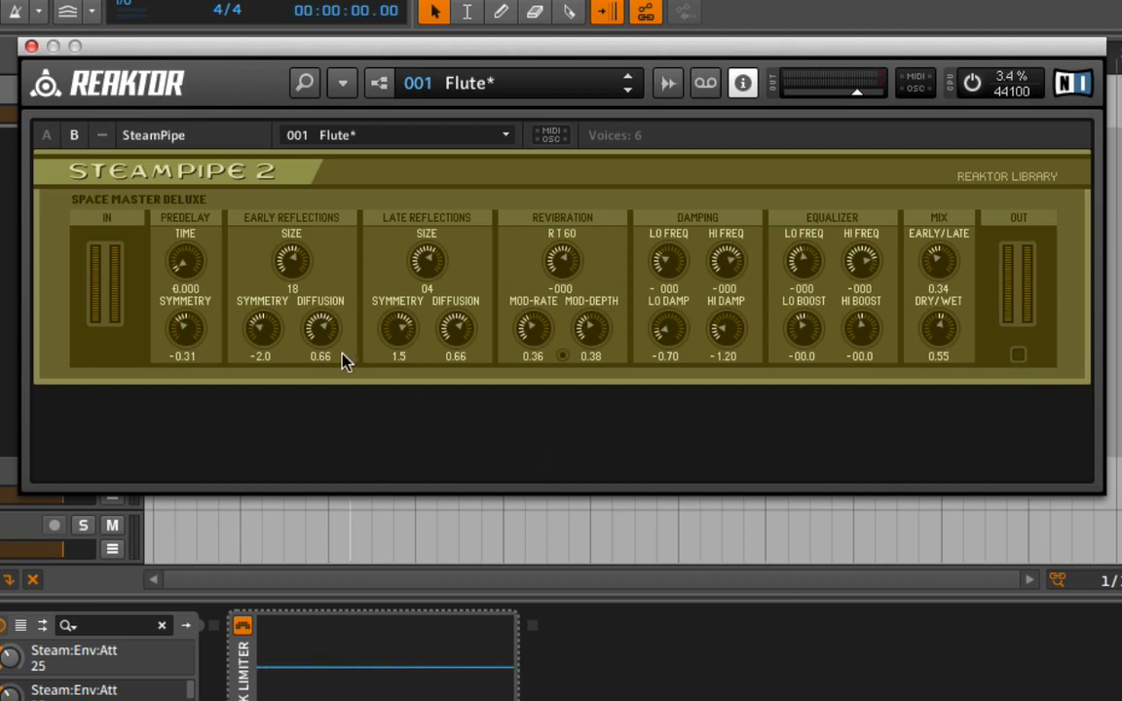
{"action": "left_click", "coordinate": [44, 137]}
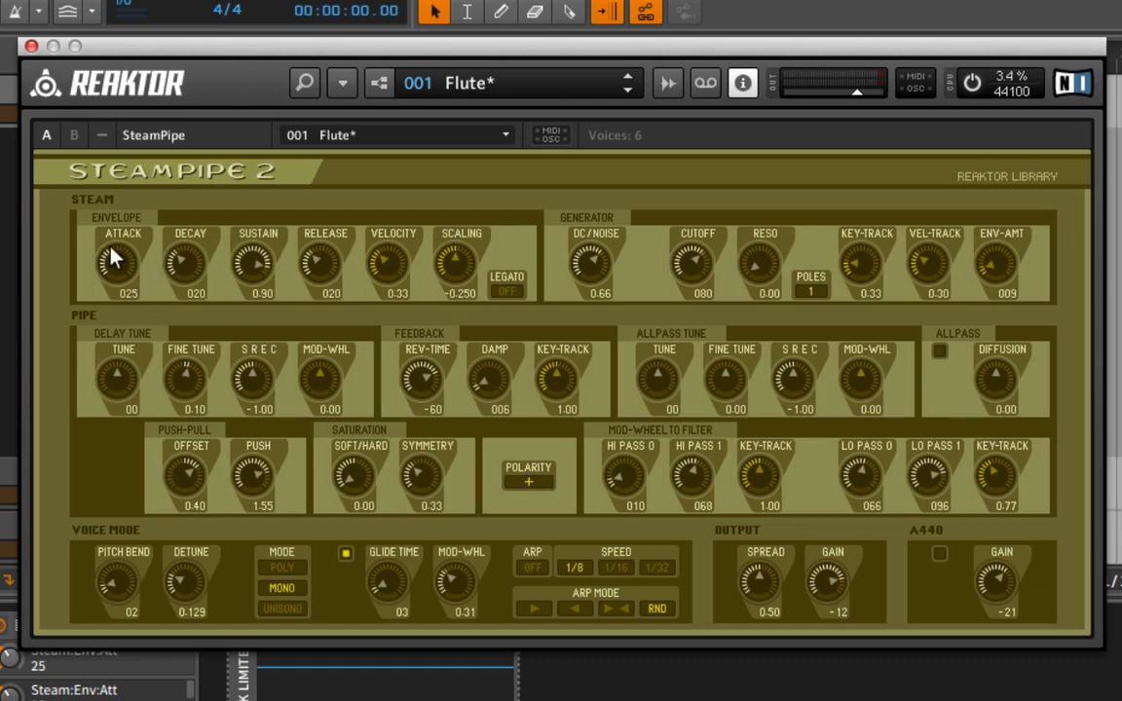
Set the steam envelope's Attack to 64 and Release to 58.
{"action": "left_click_drag", "start_coordinate": [112, 258], "coordinate": [127, 219]}
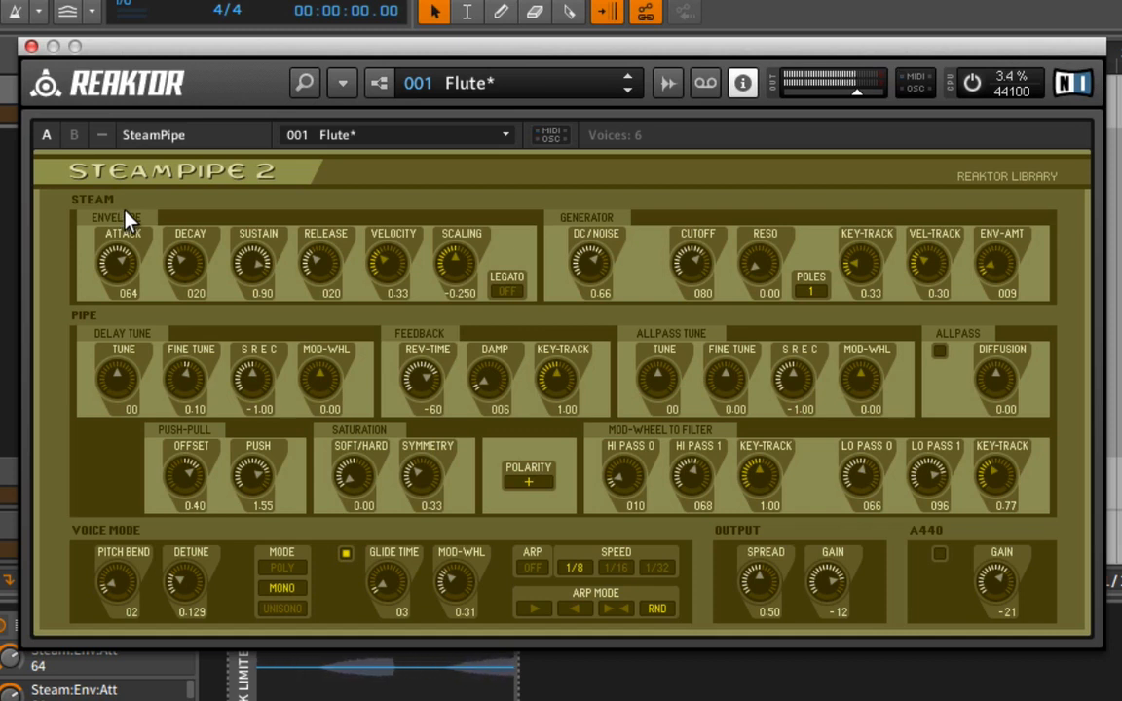
{"action": "left_click_drag", "start_coordinate": [321, 259], "coordinate": [320, 213]}
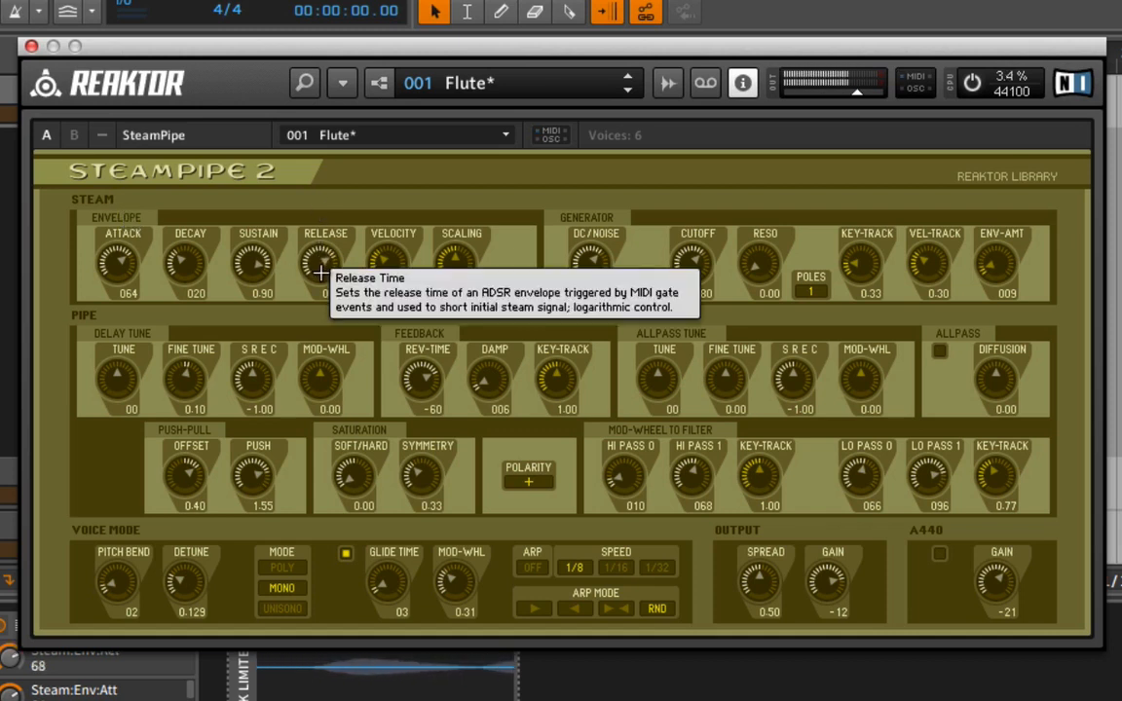
{"action": "left_click_drag", "start_coordinate": [321, 274], "coordinate": [322, 285]}
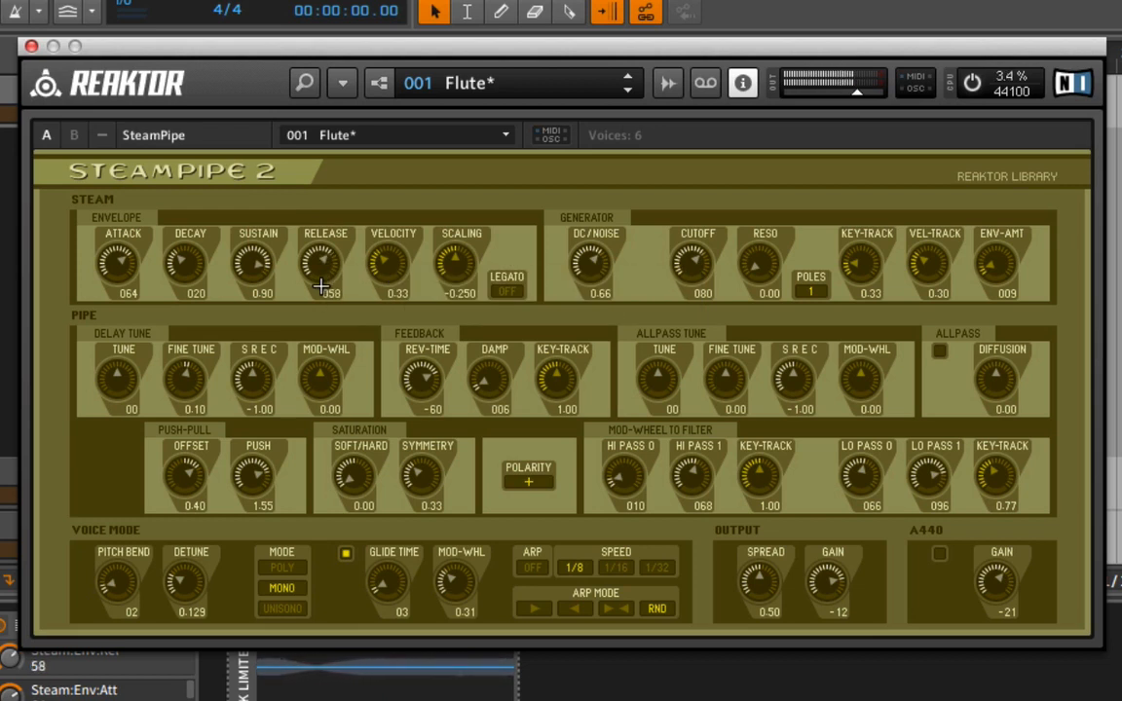
Try the generator's DC/Noise at about 0.30, set it back to 0.66, and raise Cutoff to 95.
{"action": "mouse_move", "coordinate": [599, 246]}
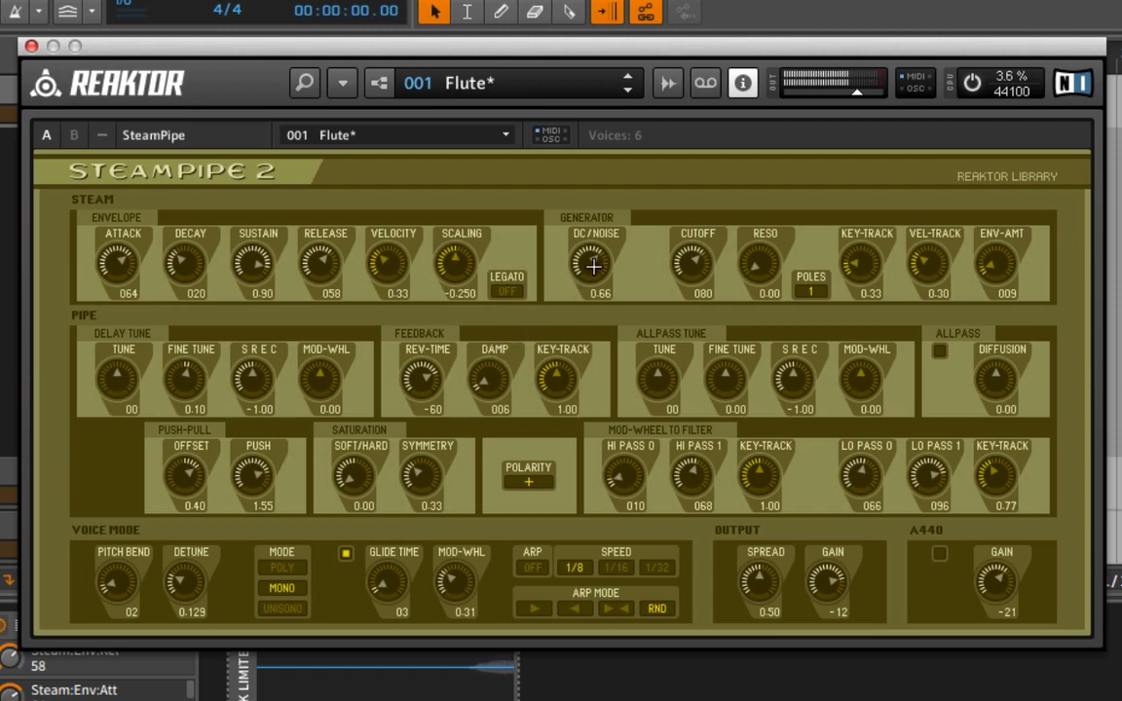
{"action": "left_click_drag", "start_coordinate": [591, 259], "coordinate": [600, 317]}
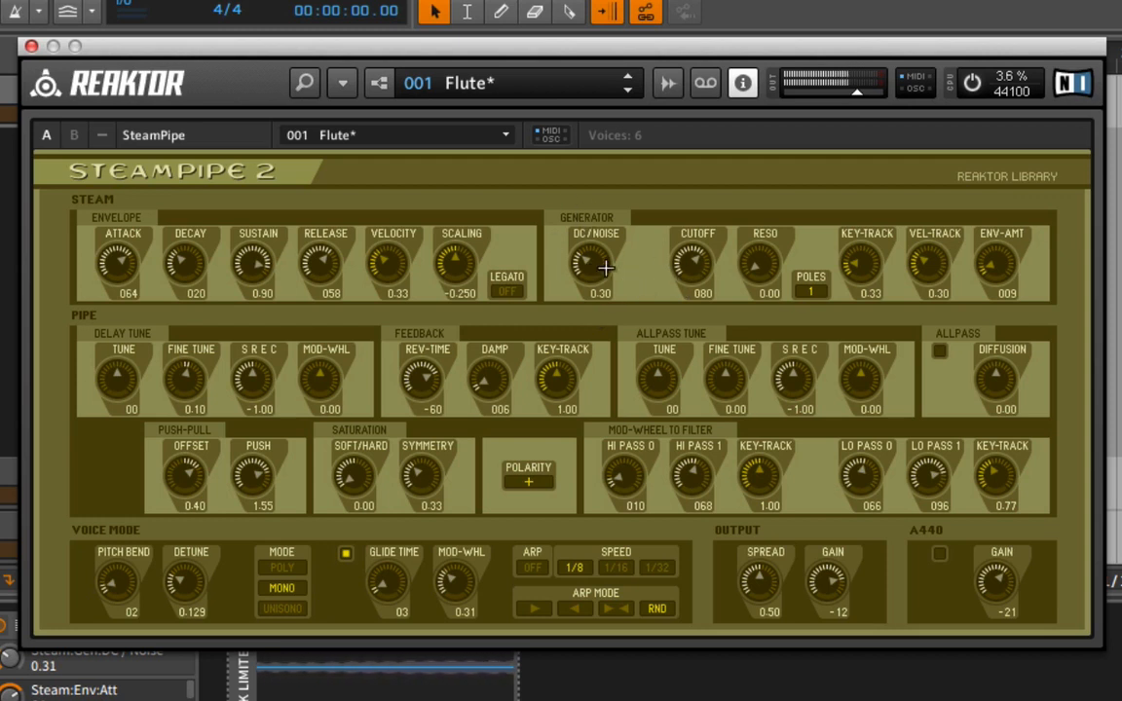
{"action": "left_click_drag", "start_coordinate": [599, 262], "coordinate": [662, 167]}
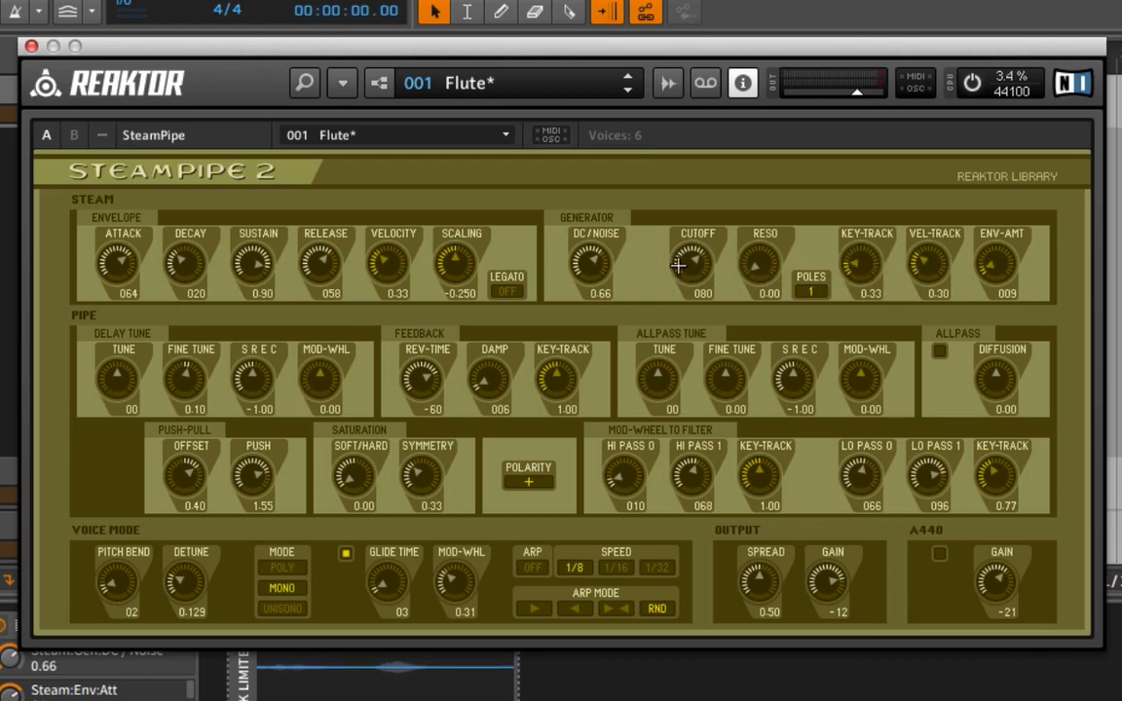
{"action": "left_click_drag", "start_coordinate": [682, 261], "coordinate": [667, 82]}
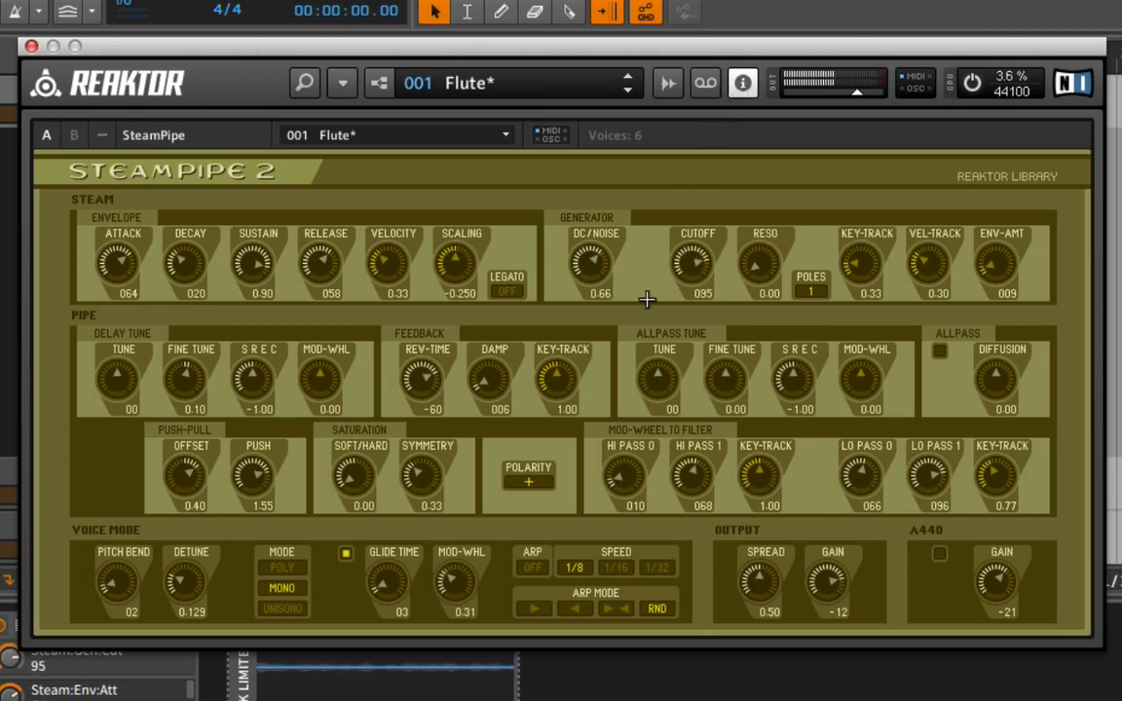
Set the steam generator's filter to 2 poles with Reso 0.43 and Cutoff 88, and DC/Noise to 0.76.
{"action": "left_click", "coordinate": [811, 290]}
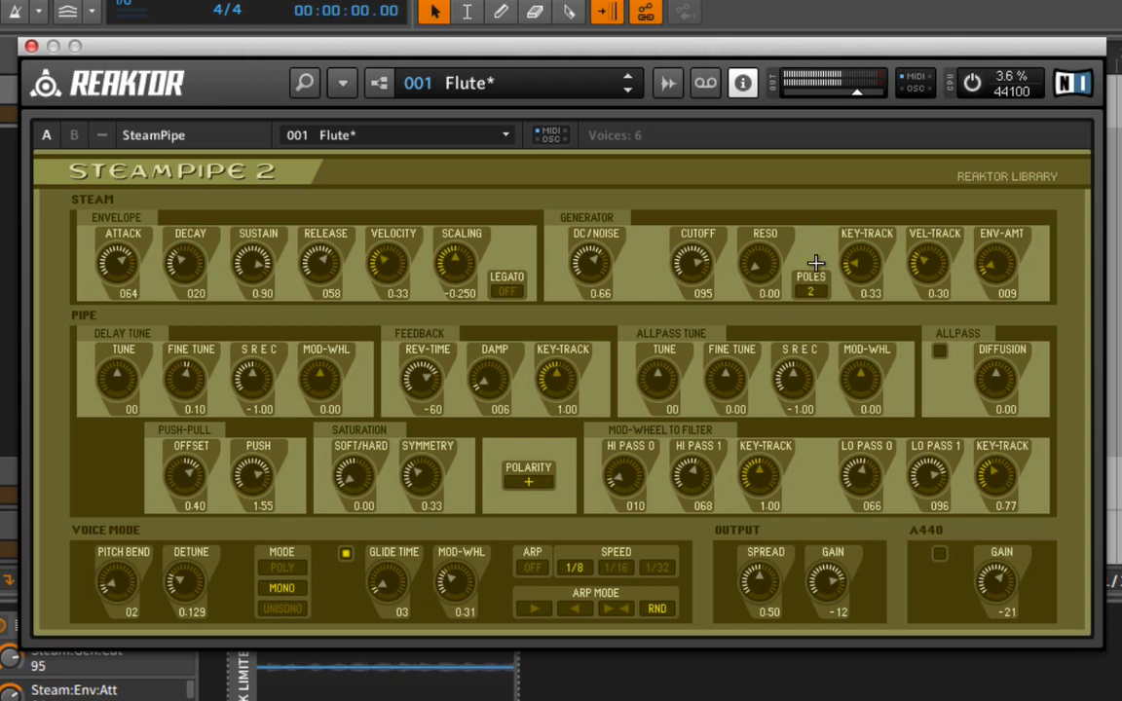
{"action": "left_click_drag", "start_coordinate": [744, 260], "coordinate": [751, 193]}
{"action": "left_click_drag", "start_coordinate": [686, 256], "coordinate": [681, 282]}
{"action": "left_click_drag", "start_coordinate": [596, 270], "coordinate": [606, 252]}
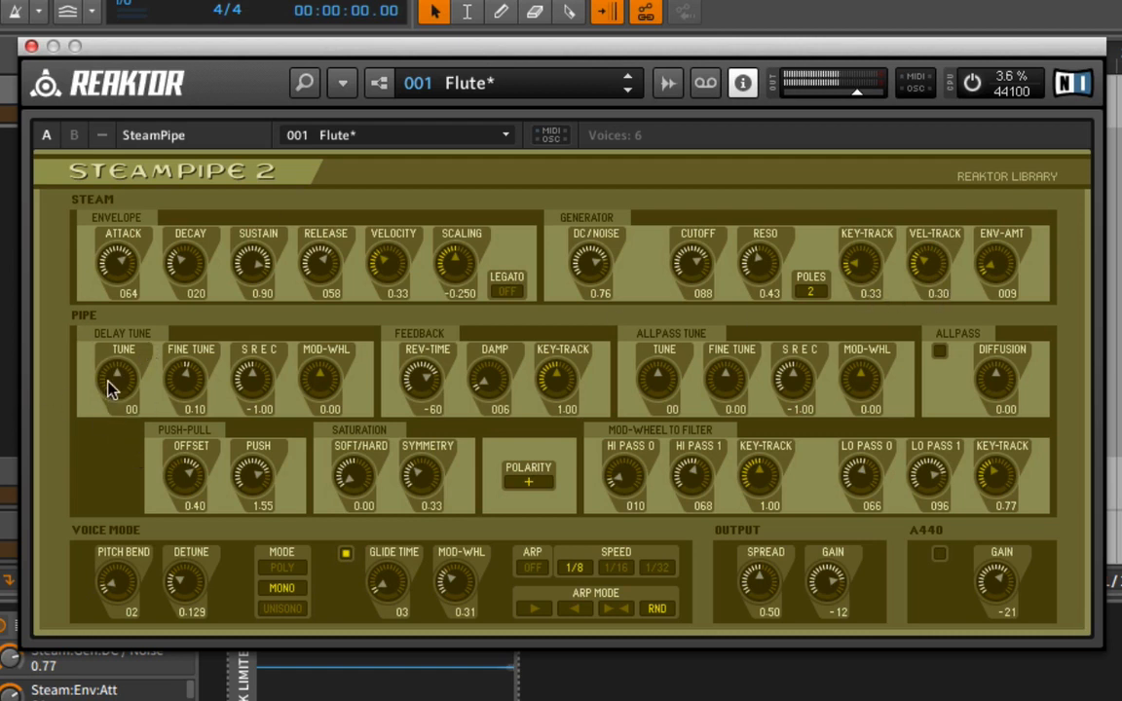
Set the pipe's Delay Tune to -14, enable the allpass filter, and try Allpass Tune at 32 and -26 before settling on 29.
{"action": "mouse_move", "coordinate": [108, 383]}
{"action": "left_mouse_down"}
{"action": "mouse_move", "coordinate": [110, 359]}
{"action": "mouse_move", "coordinate": [97, 431]}
{"action": "mouse_move", "coordinate": [93, 398]}
{"action": "left_mouse_up"}
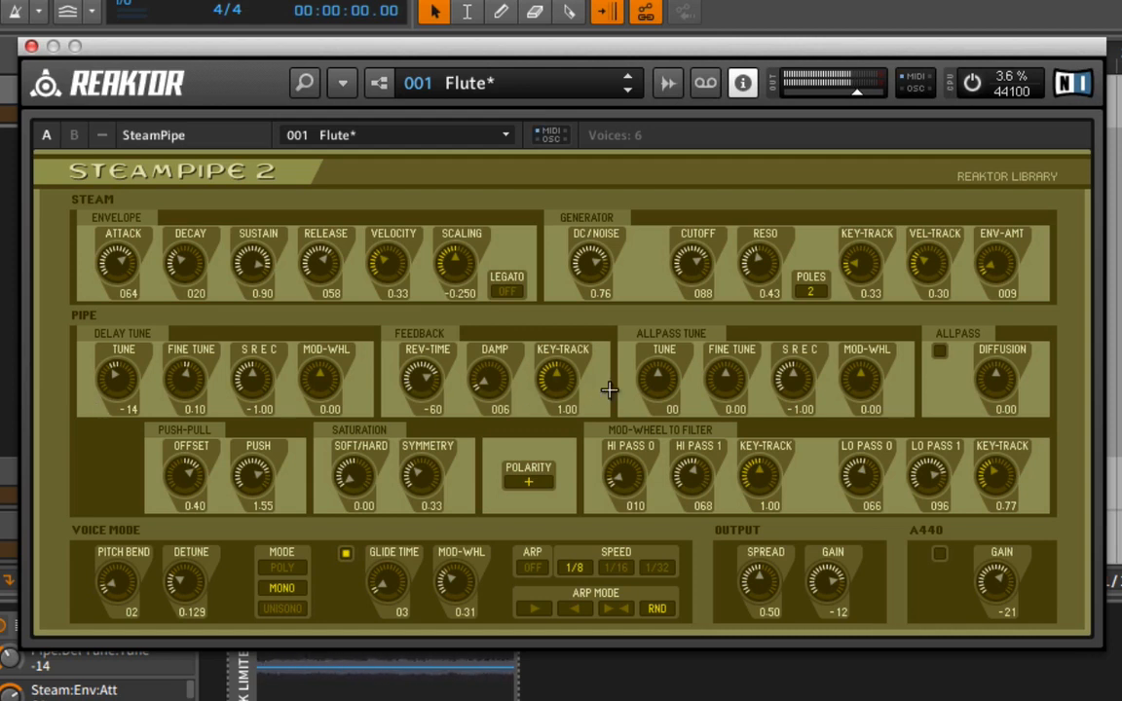
{"action": "mouse_move", "coordinate": [658, 376]}
{"action": "left_mouse_down"}
{"action": "mouse_move", "coordinate": [634, 403]}
{"action": "mouse_move", "coordinate": [638, 434]}
{"action": "mouse_move", "coordinate": [602, 320]}
{"action": "mouse_move", "coordinate": [660, 387]}
{"action": "left_mouse_up"}
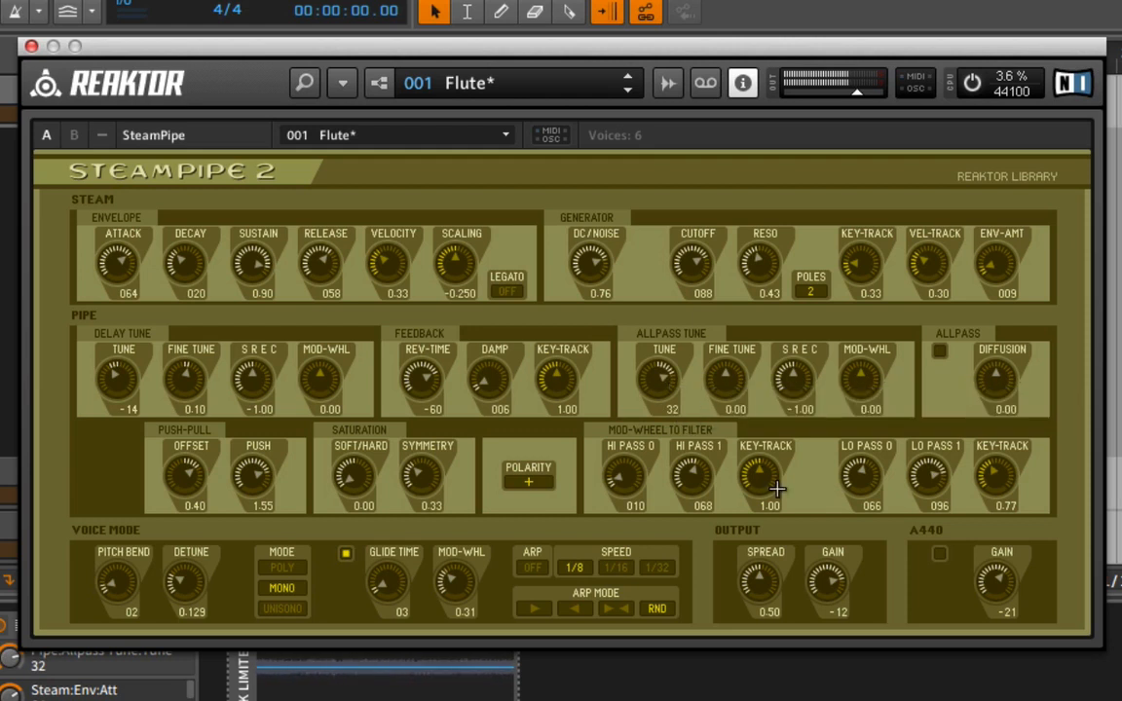
{"action": "left_click", "coordinate": [939, 351]}
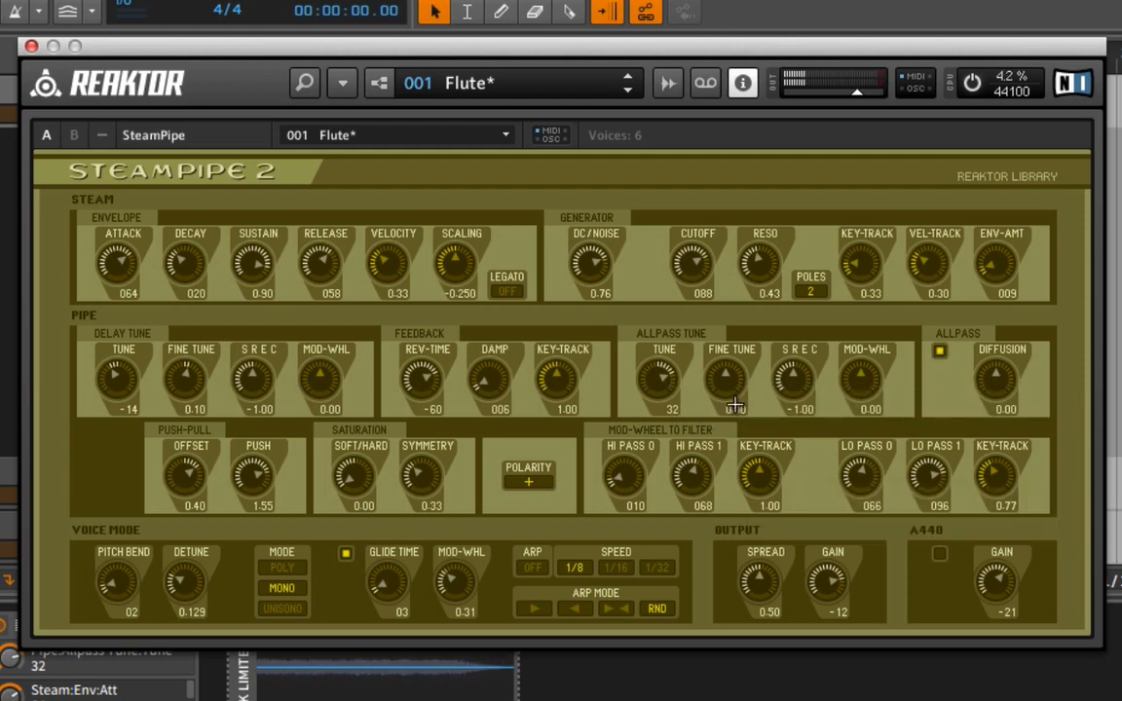
{"action": "left_click_drag", "start_coordinate": [659, 388], "coordinate": [658, 458]}
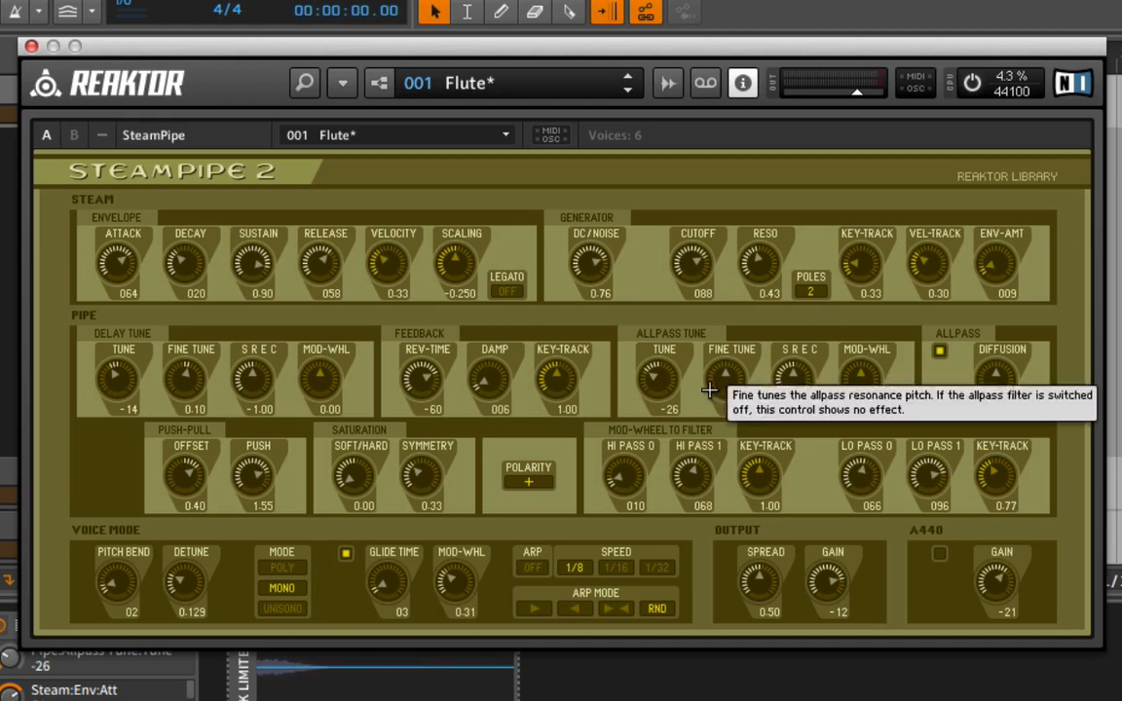
{"action": "left_click_drag", "start_coordinate": [663, 383], "coordinate": [676, 321]}
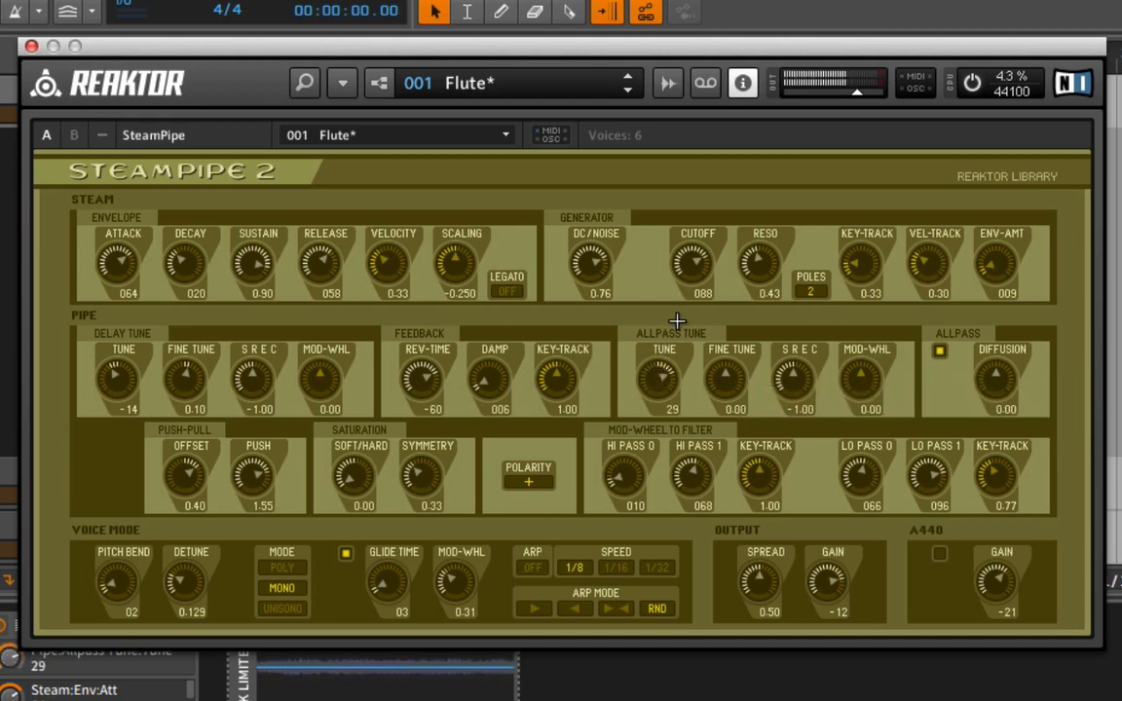
Set the steam envelope's Attack to 67 and the voice mode to Unisono.
{"action": "left_click_drag", "start_coordinate": [133, 273], "coordinate": [137, 263]}
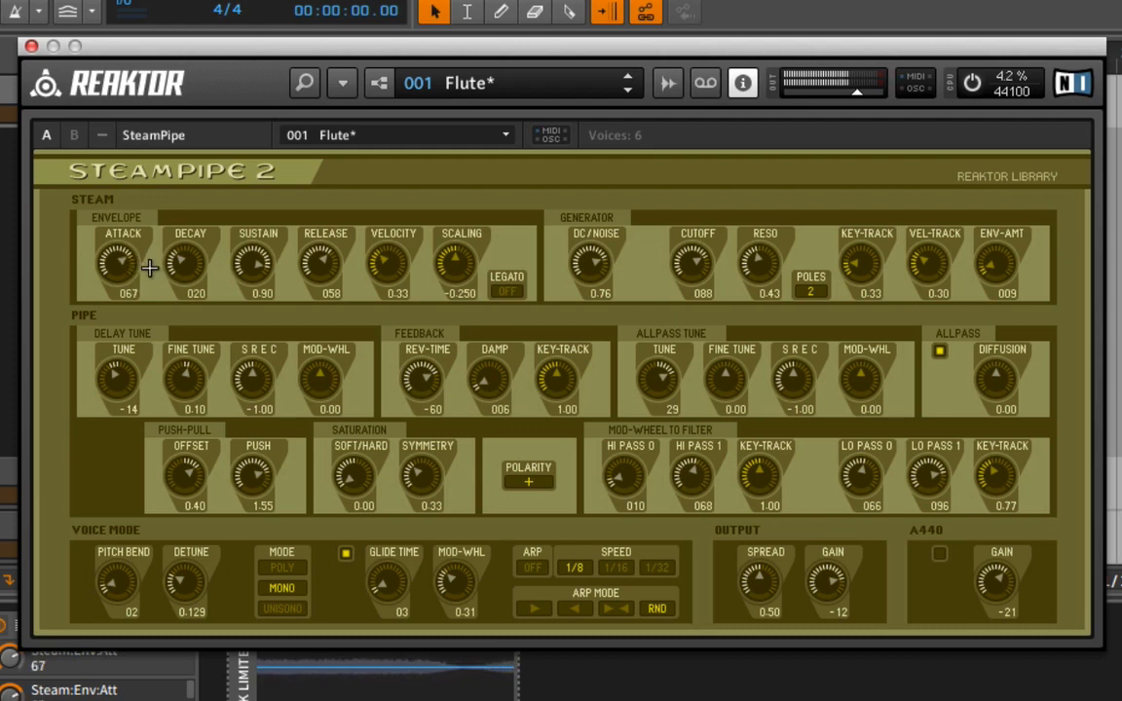
{"action": "left_click", "coordinate": [286, 609]}
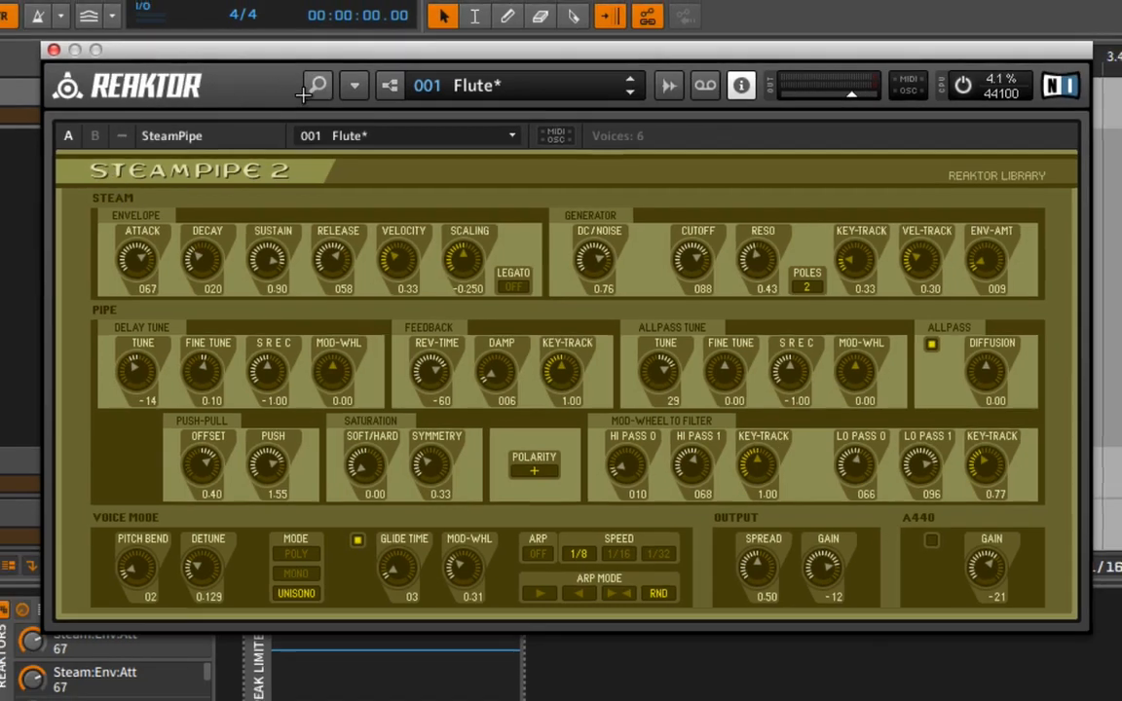
Open SteamPipe's snapshot list, look through Bank 1, and load snapshot 006 Guitar.
{"action": "left_click", "coordinate": [305, 83]}
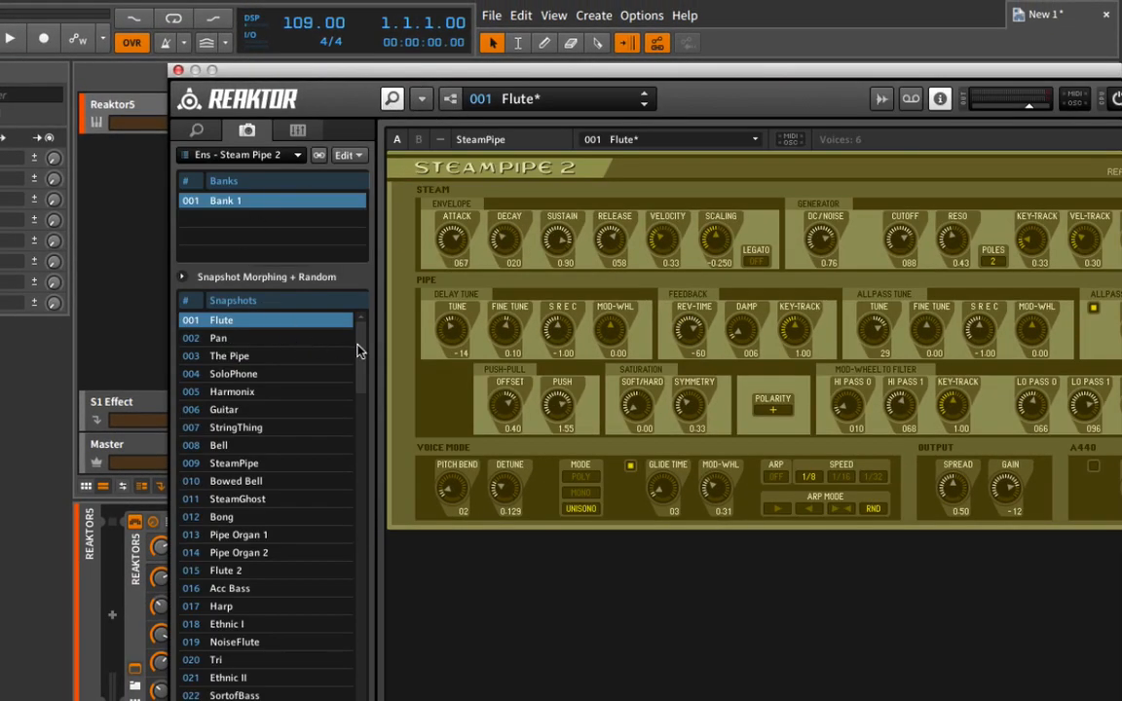
{"action": "scroll", "coordinate": [357, 351], "scroll_direction": "down", "scroll_amount": 1}
{"action": "scroll", "coordinate": [360, 357], "scroll_direction": "down", "scroll_amount": 1}
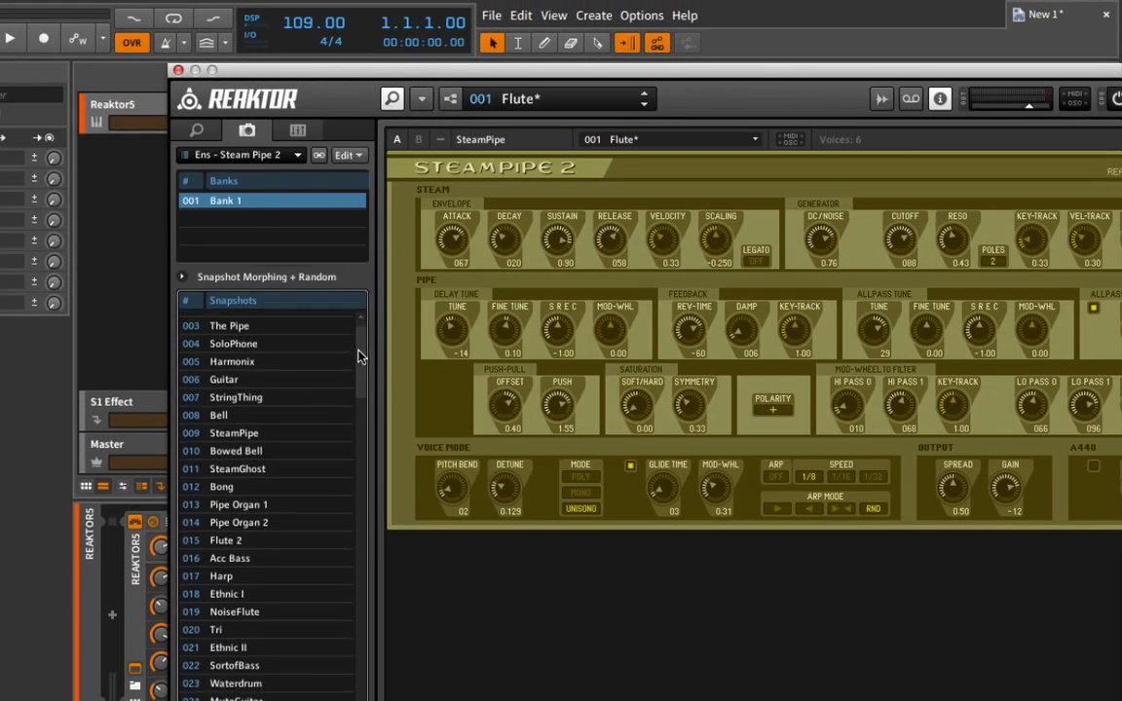
{"action": "scroll", "coordinate": [326, 376], "scroll_direction": "up", "scroll_amount": 1}
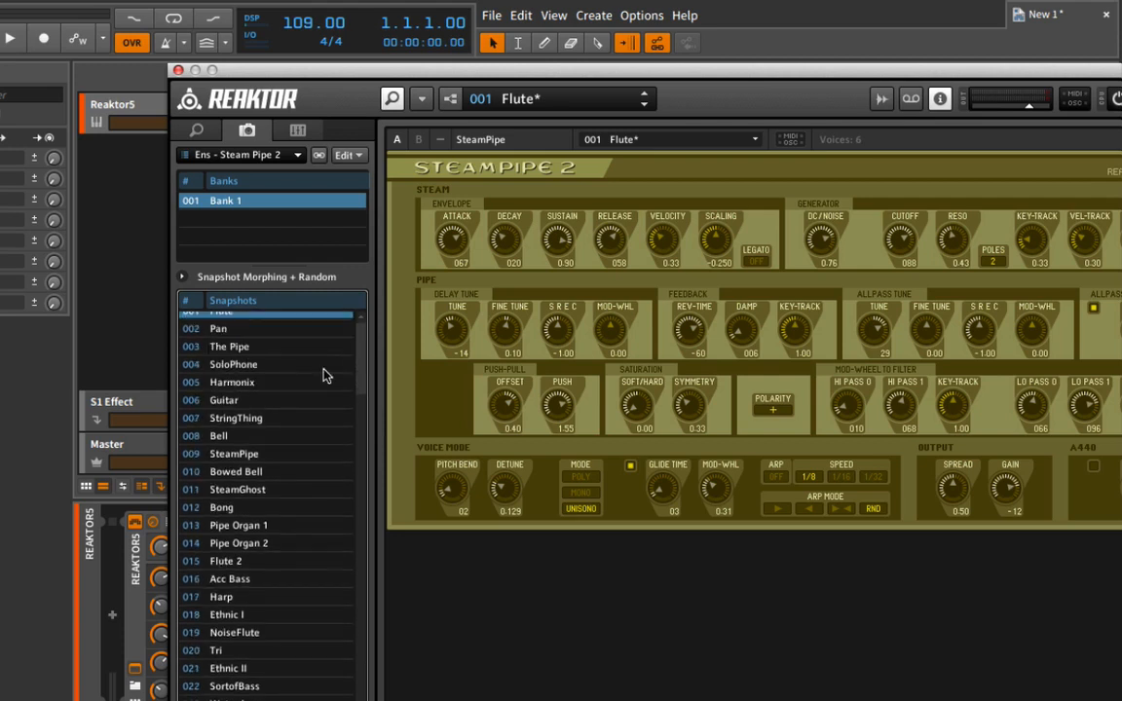
{"action": "left_click", "coordinate": [252, 403]}
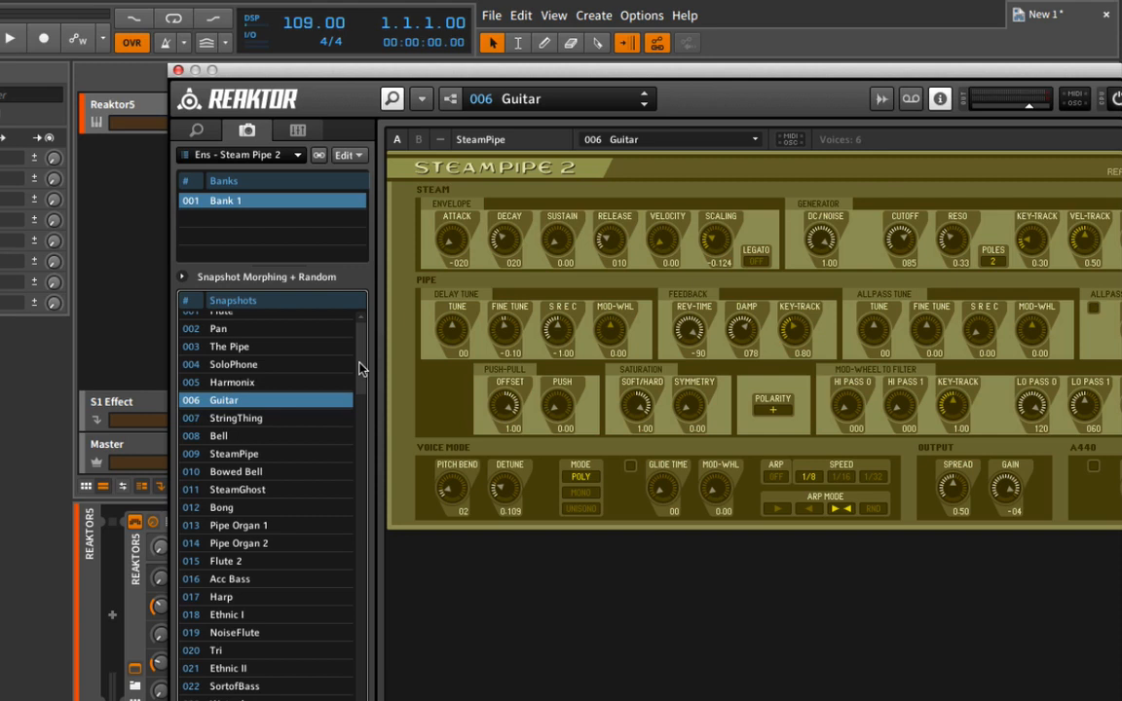
Look through the Bank 1 snapshots, examine the Space Master Deluxe reverb in SteamPipe's panel view B, and return to view A.
{"action": "left_click_drag", "start_coordinate": [358, 368], "coordinate": [354, 390]}
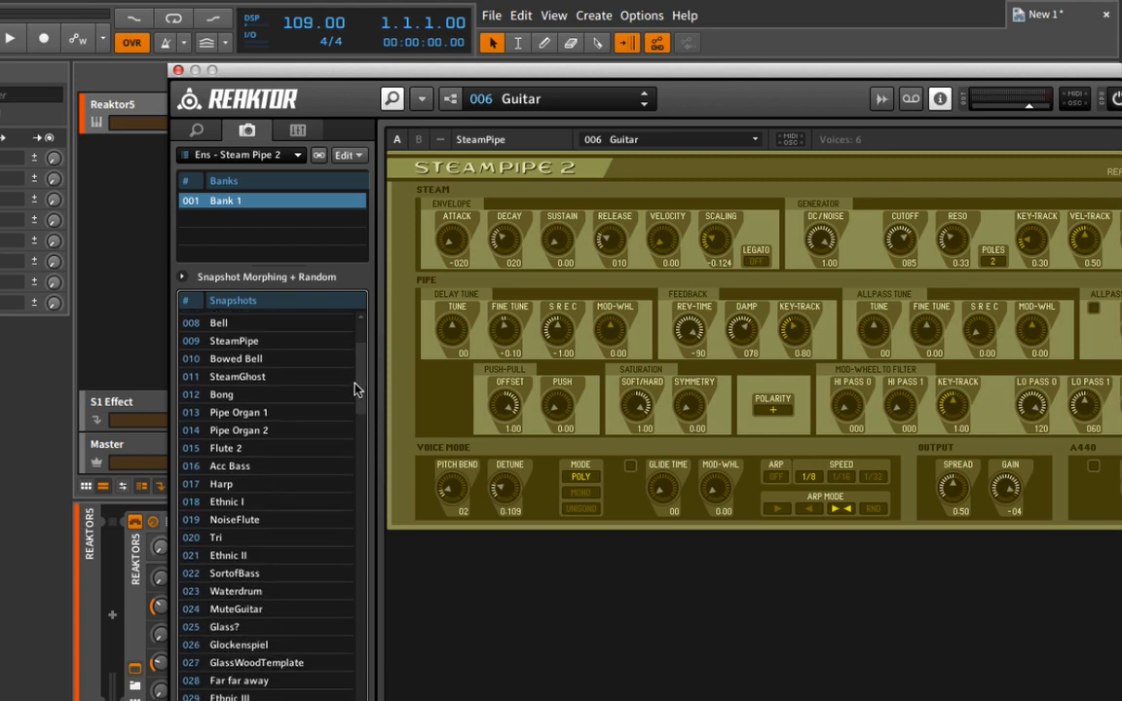
{"action": "scroll", "coordinate": [354, 394], "scroll_direction": "down", "scroll_amount": 4}
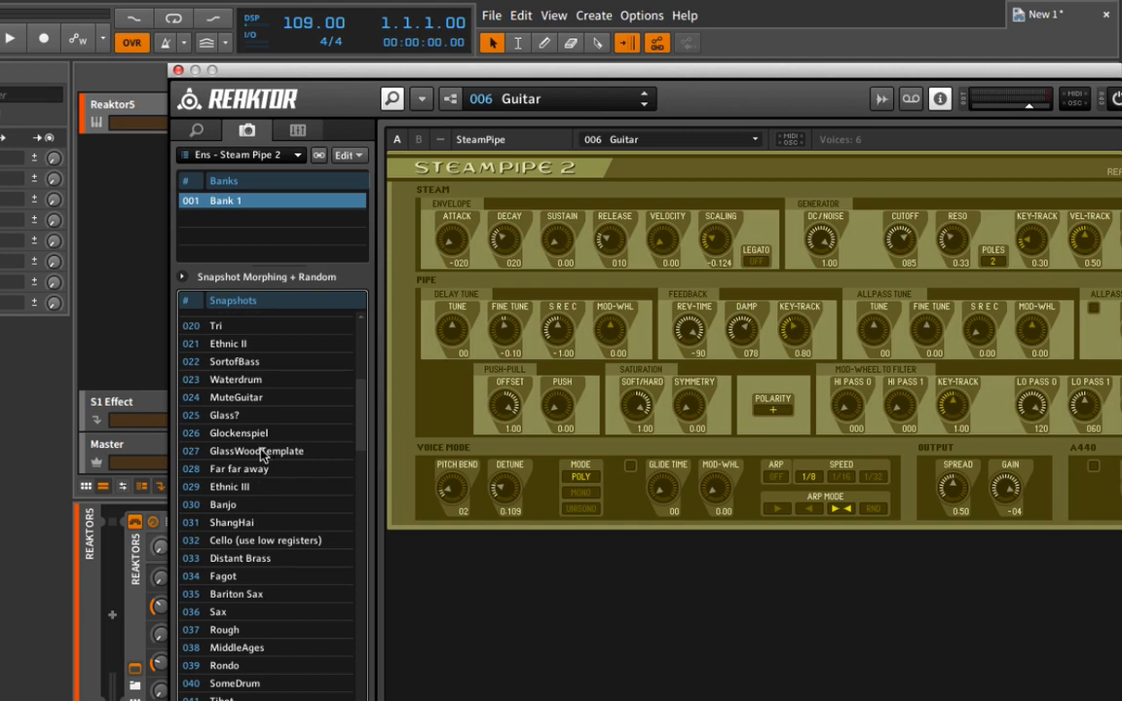
{"action": "left_click", "coordinate": [419, 140]}
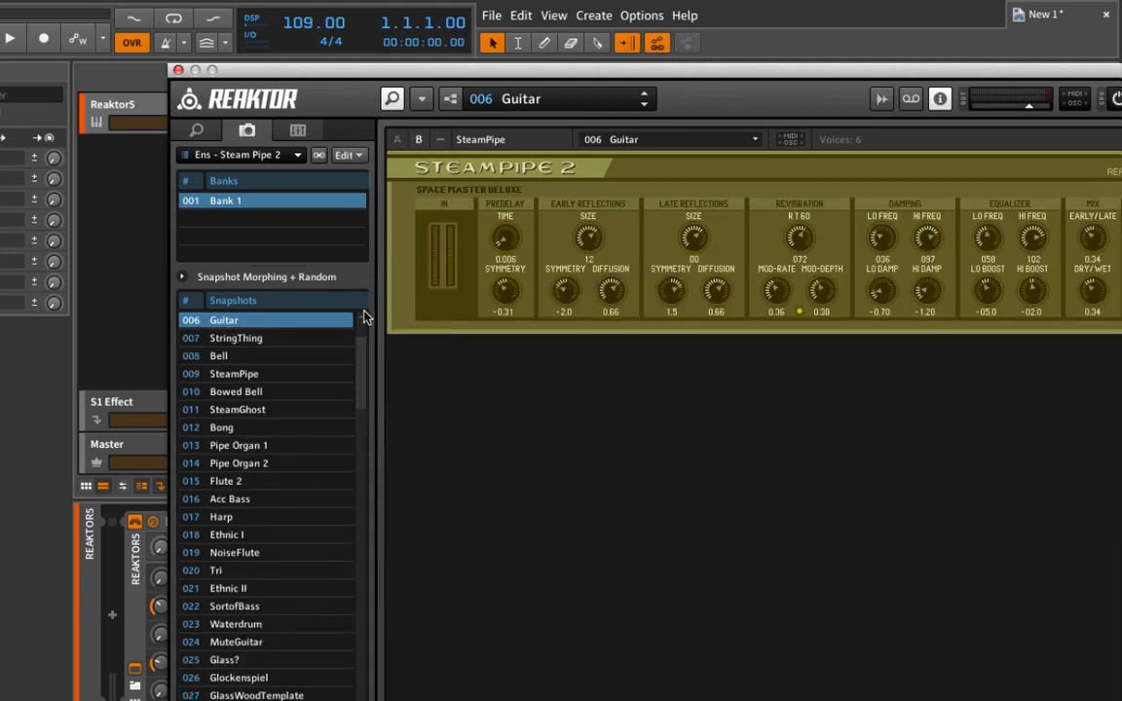
{"action": "left_click", "coordinate": [397, 140]}
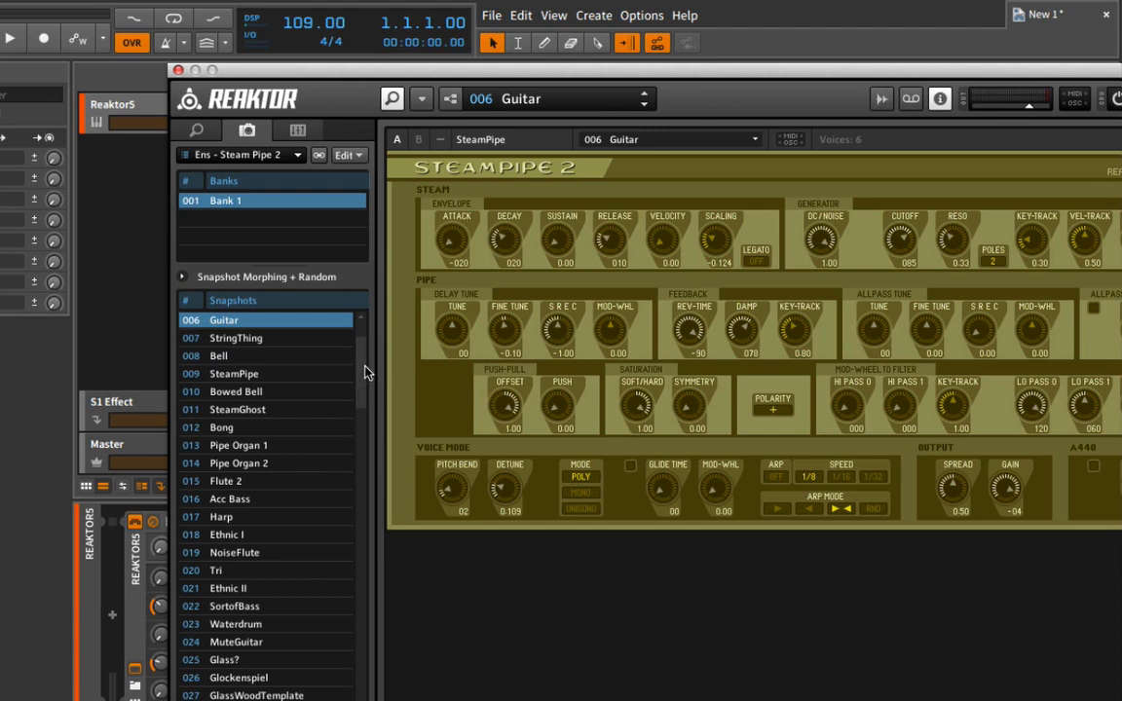
Load snapshot 028 Far far away and reposition the Reaktor window so the whole SteamPipe panel fits on screen.
{"action": "left_click_drag", "start_coordinate": [364, 370], "coordinate": [368, 413]}
{"action": "left_click", "coordinate": [294, 486]}
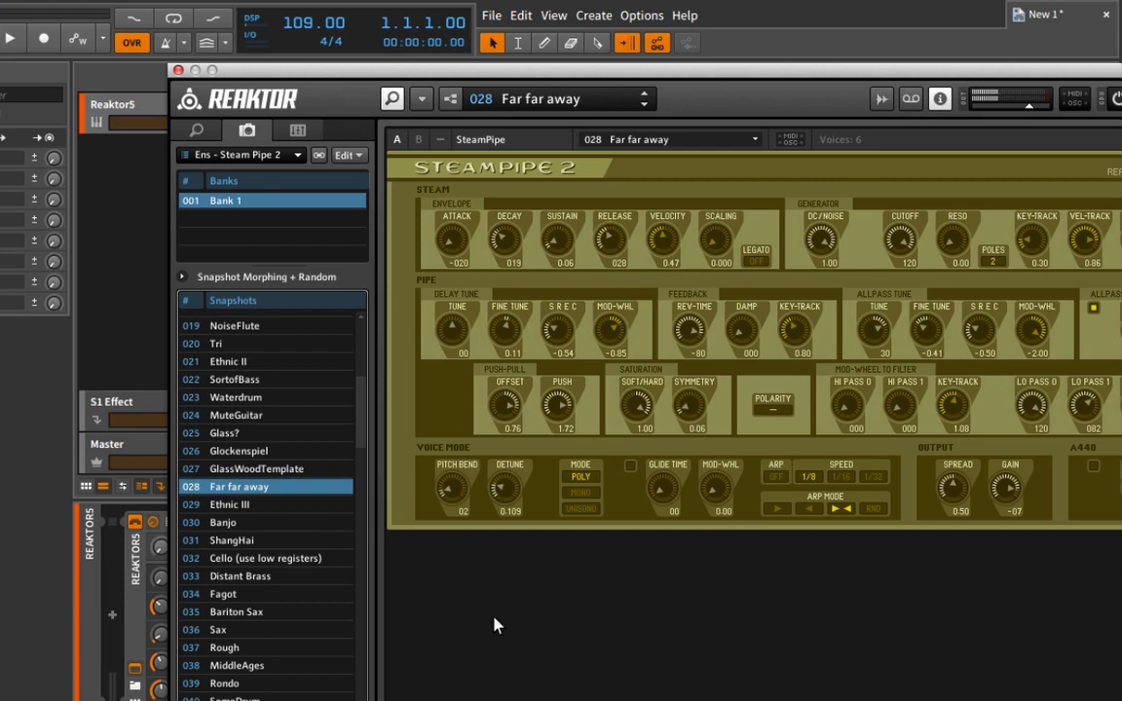
{"action": "left_click_drag", "start_coordinate": [417, 68], "coordinate": [252, 51]}
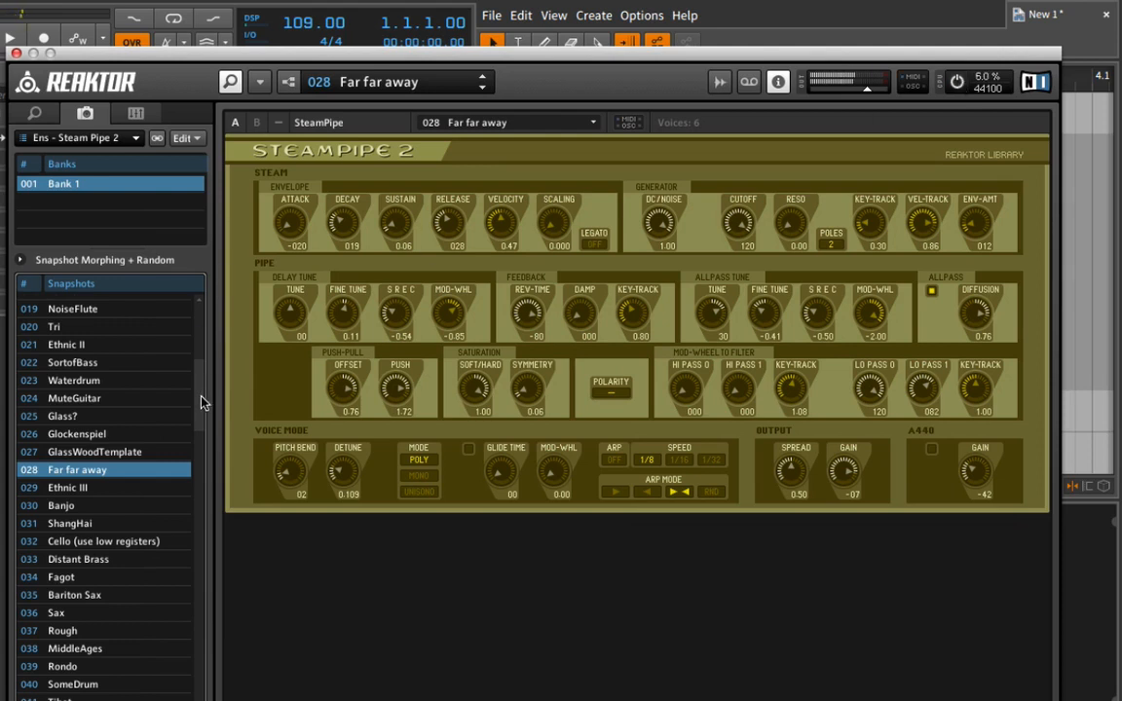
Load snapshot 081 Old New Wave from Bank 1, hide the snapshot sidebar, and move the Reaktor window back over the arrangement's centre.
{"action": "left_click_drag", "start_coordinate": [201, 402], "coordinate": [191, 565]}
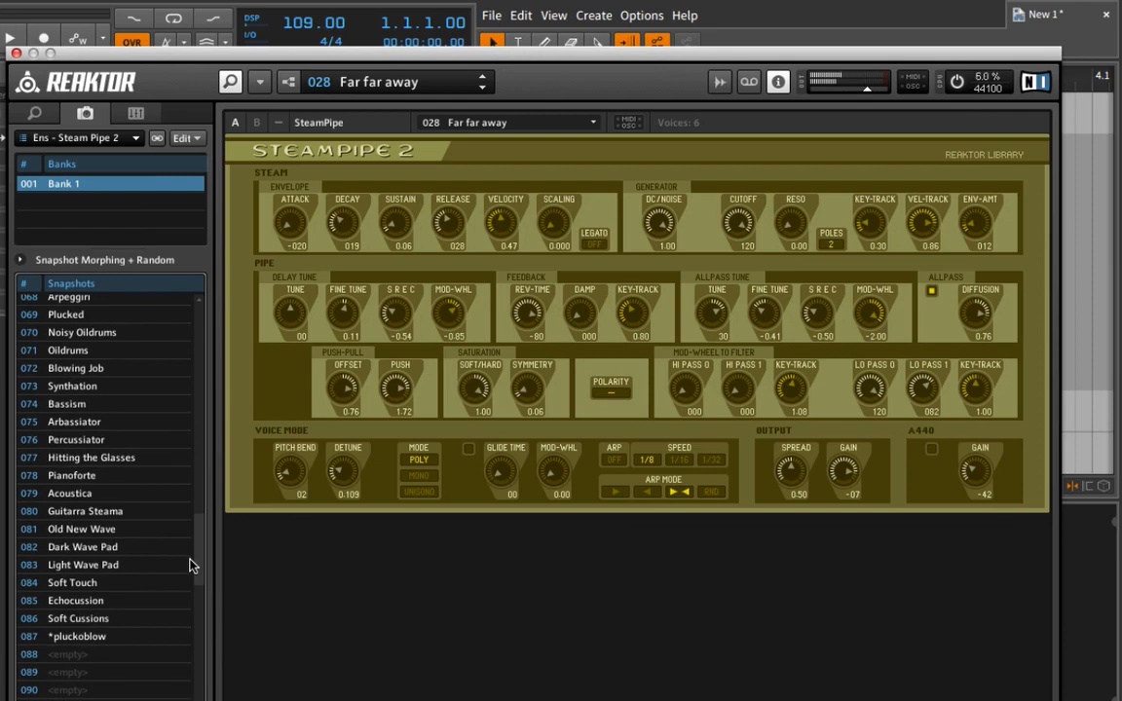
{"action": "left_click", "coordinate": [113, 531]}
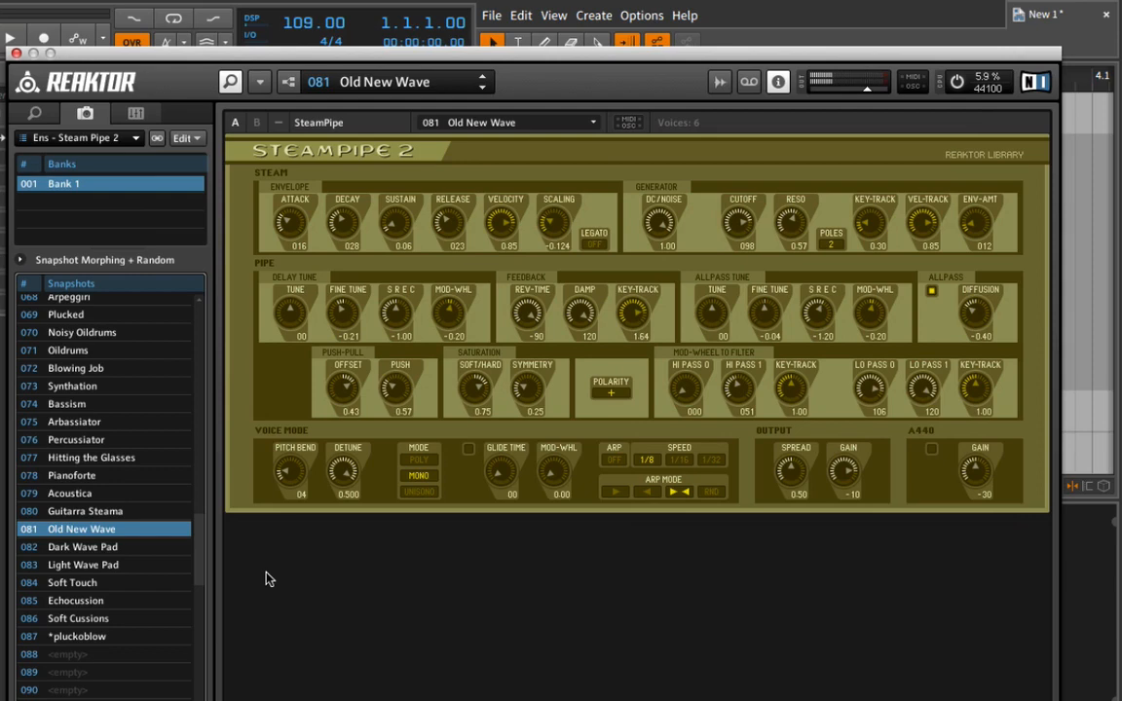
{"action": "left_click", "coordinate": [229, 83]}
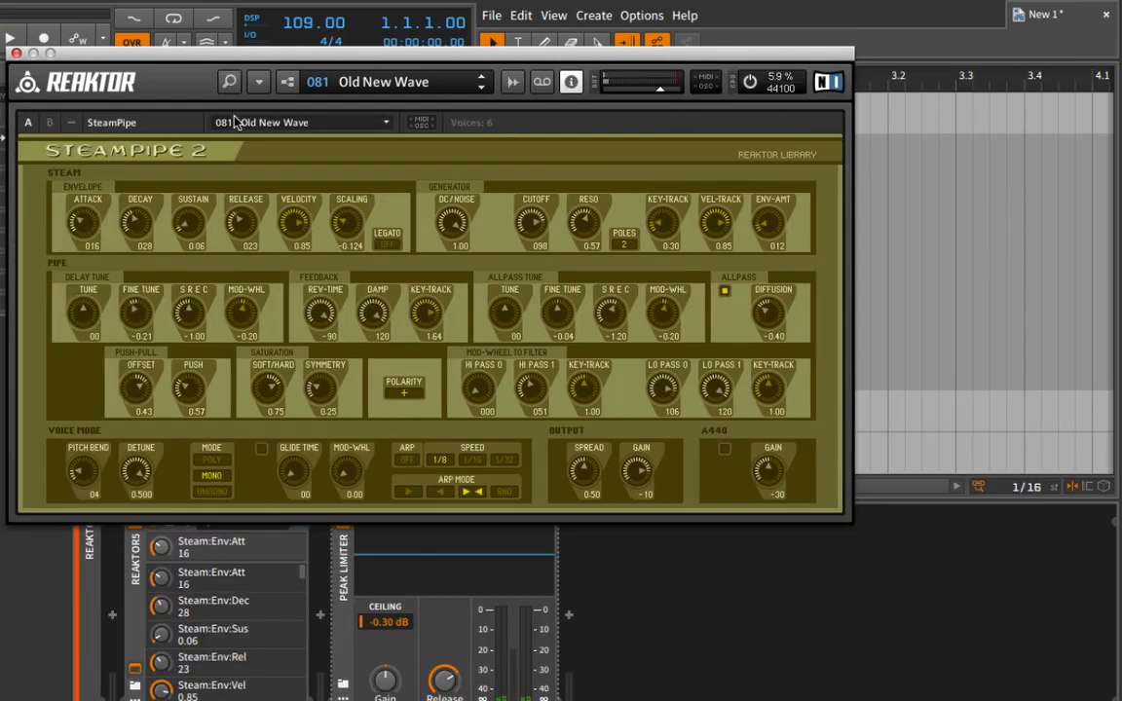
{"action": "left_click_drag", "start_coordinate": [207, 55], "coordinate": [373, 58]}
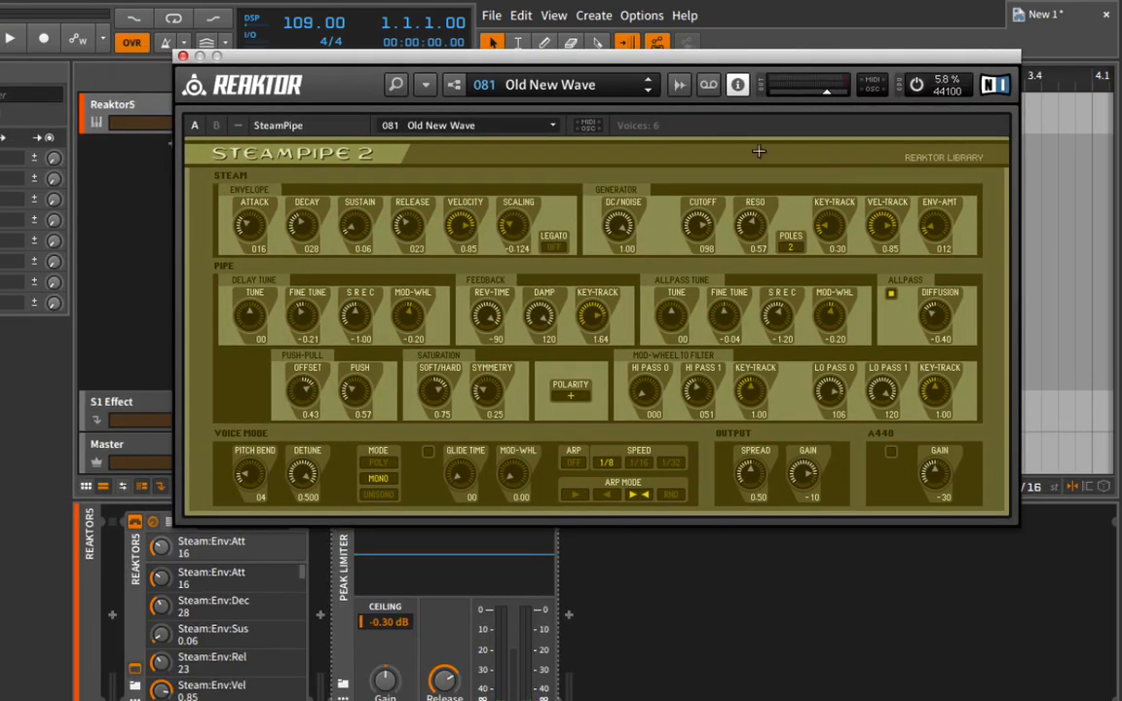